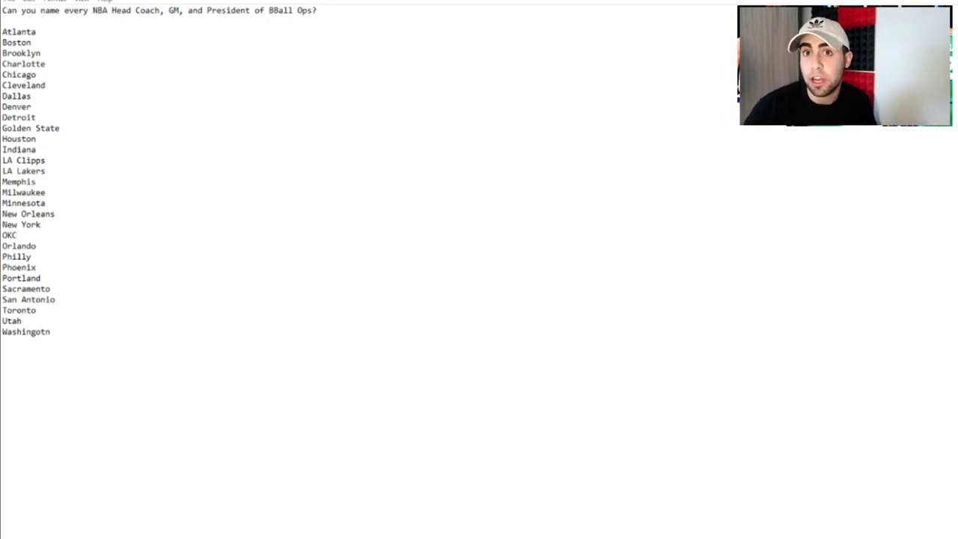
Fill in the Atlanta line with "- Lloyd Pierce, Travis Schlenk and".
click(93, 35)
text(- )
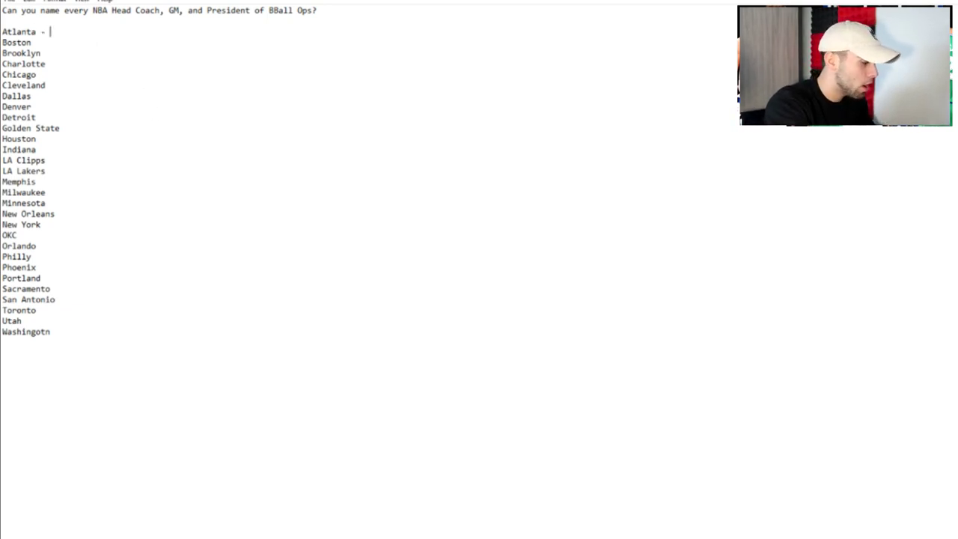
text(Lloy)
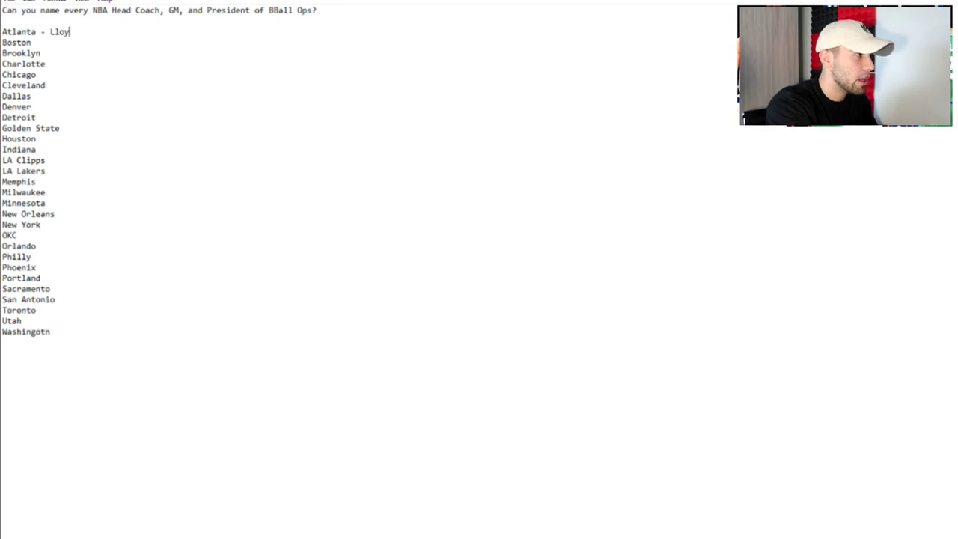
text(d Pierce)
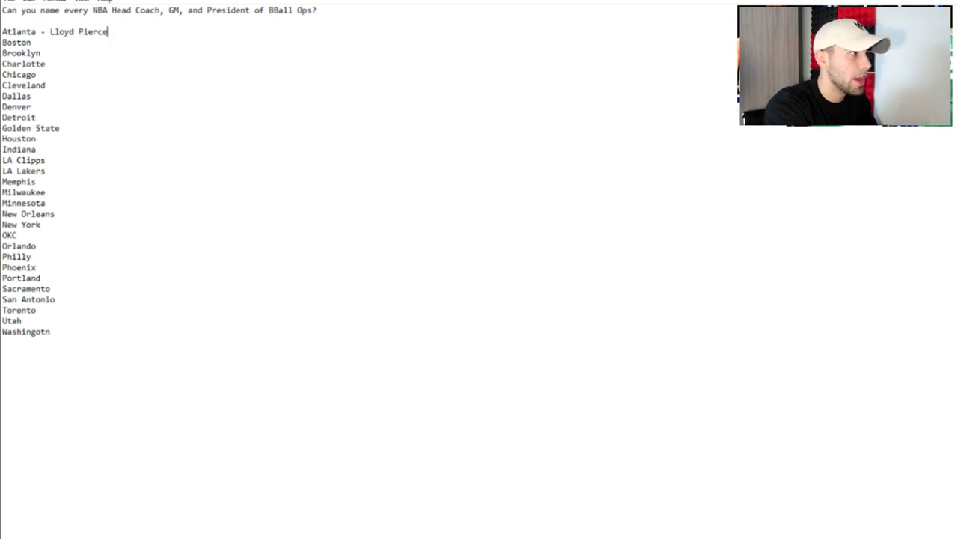
text(, Tra)
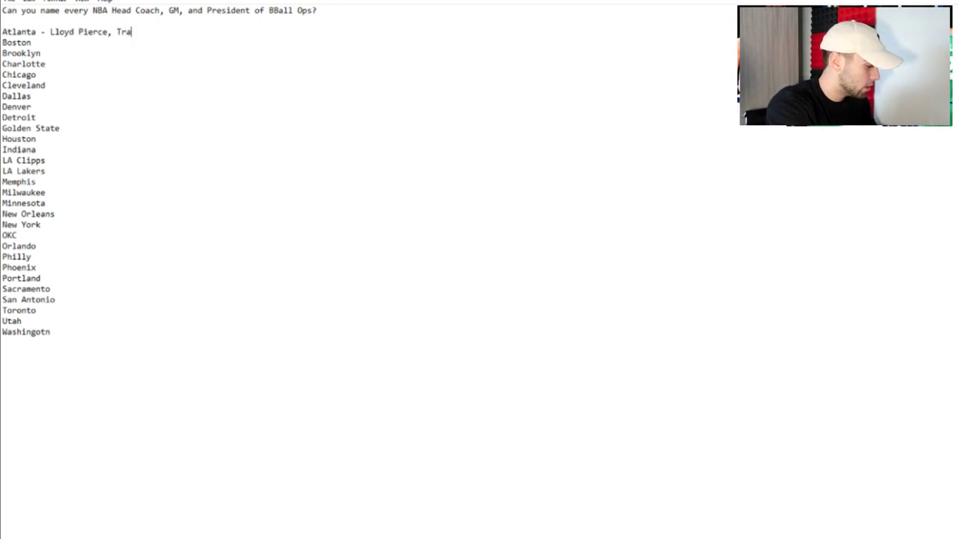
text(vis Schlenk)
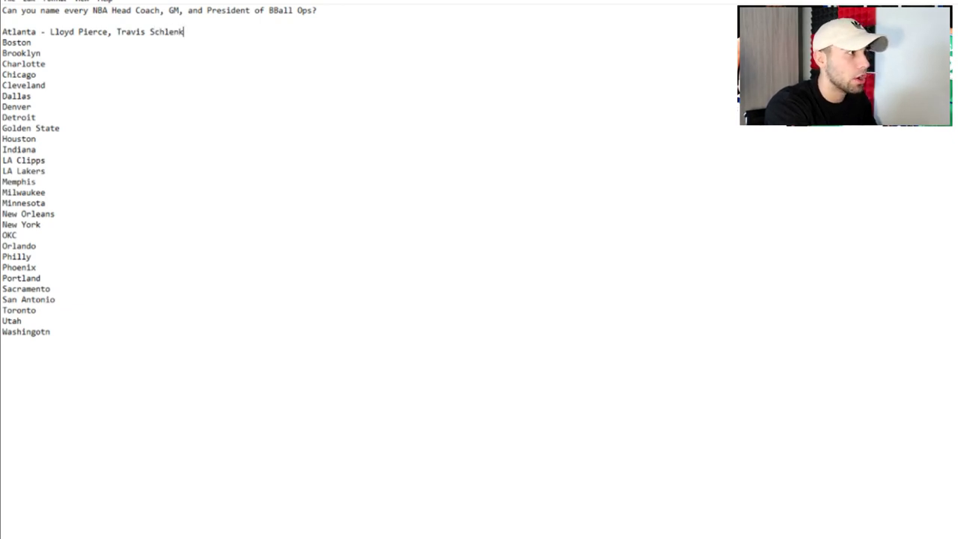
text( and)
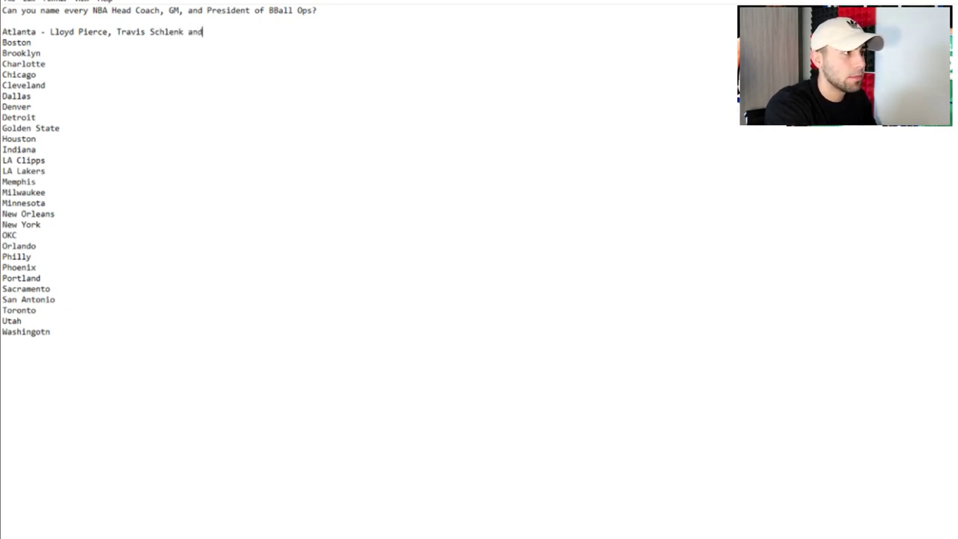
Fill in the Boston line with "- Brad Stevens and Danny Ainge".
key(Down)
text(-)
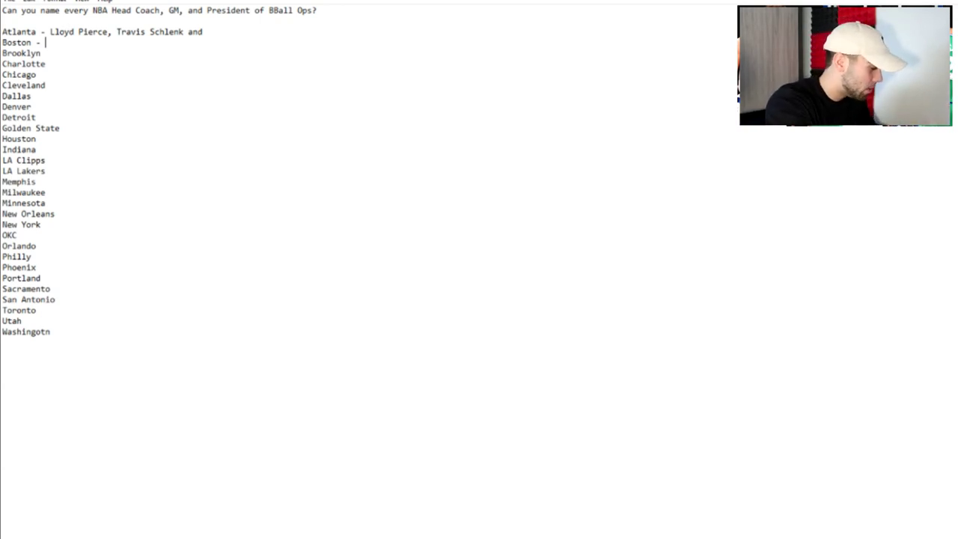
text(Brad )
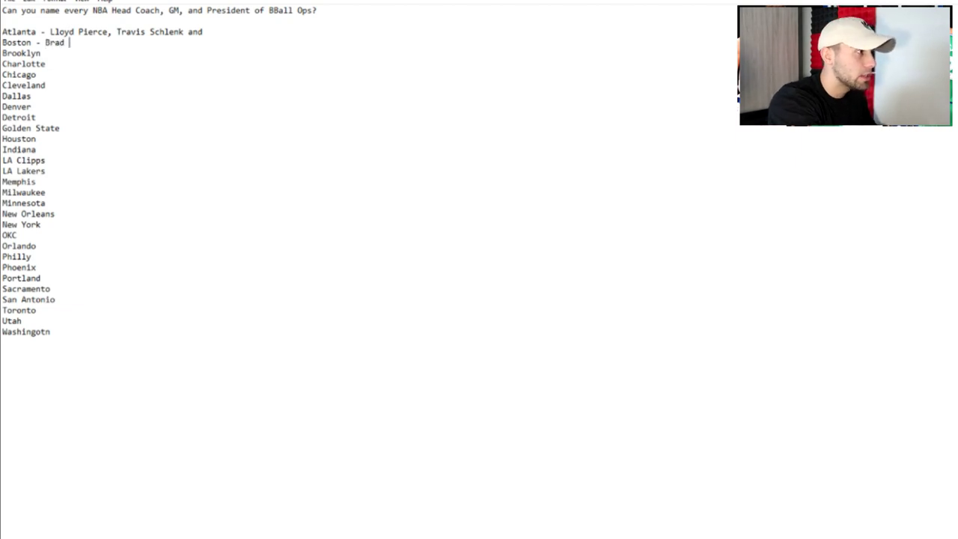
text(Stevens and D)
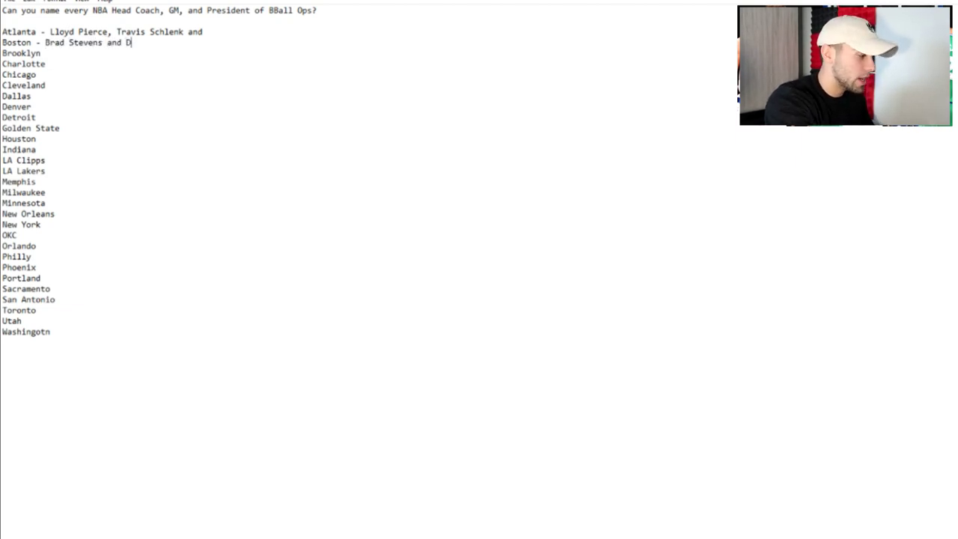
text(anny Ainge)
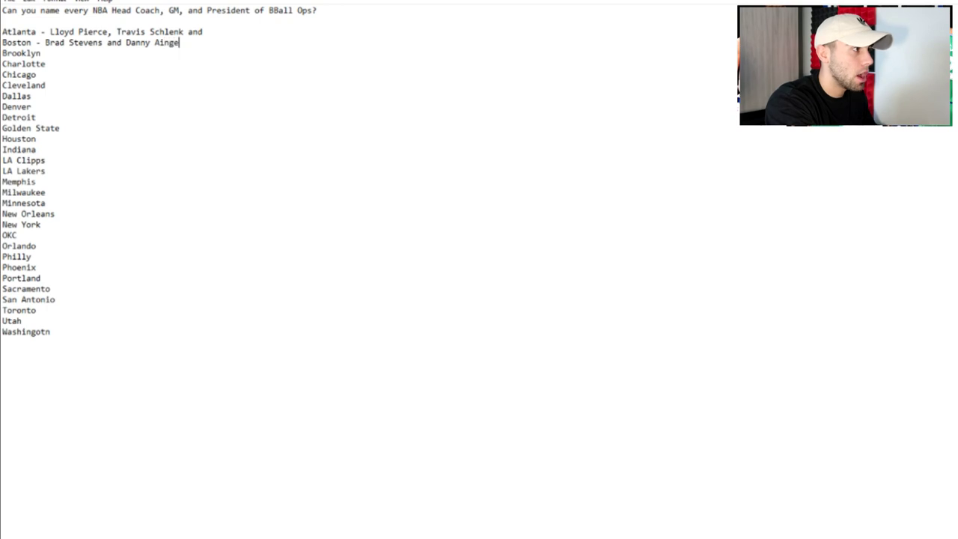
Fill in the Brooklyn line with "- Kenny Atkinson and Sean Marks".
click(41, 53)
text(-)
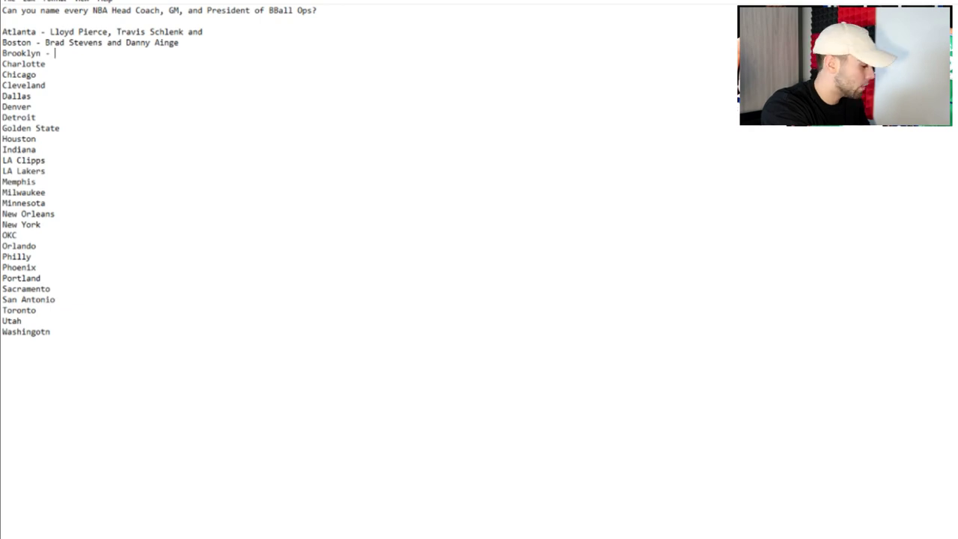
text(Ken)
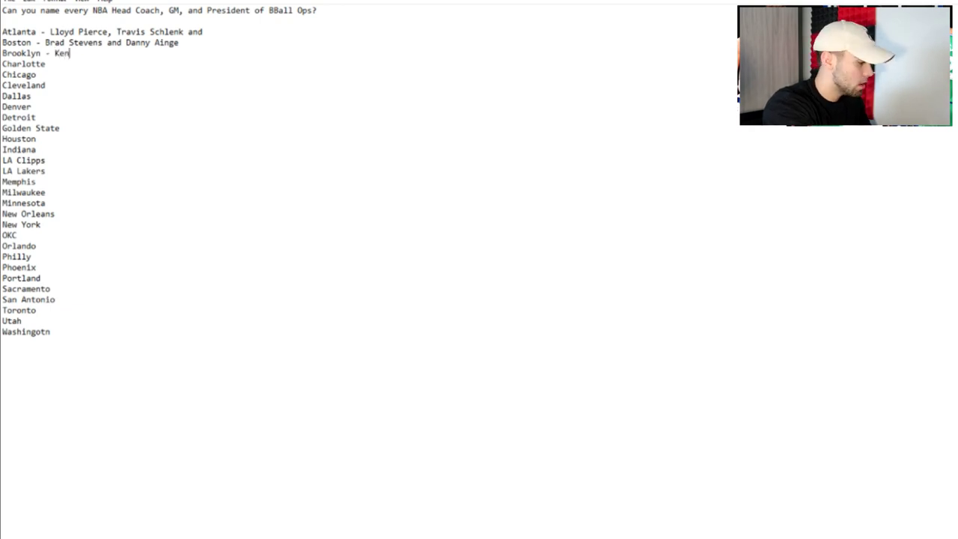
text(ny Atkinson)
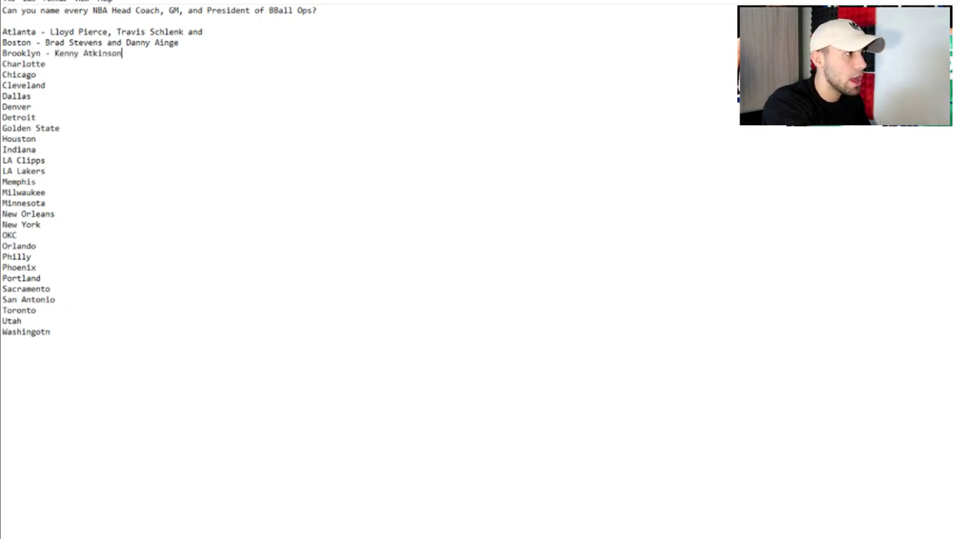
text( and Sean ma)
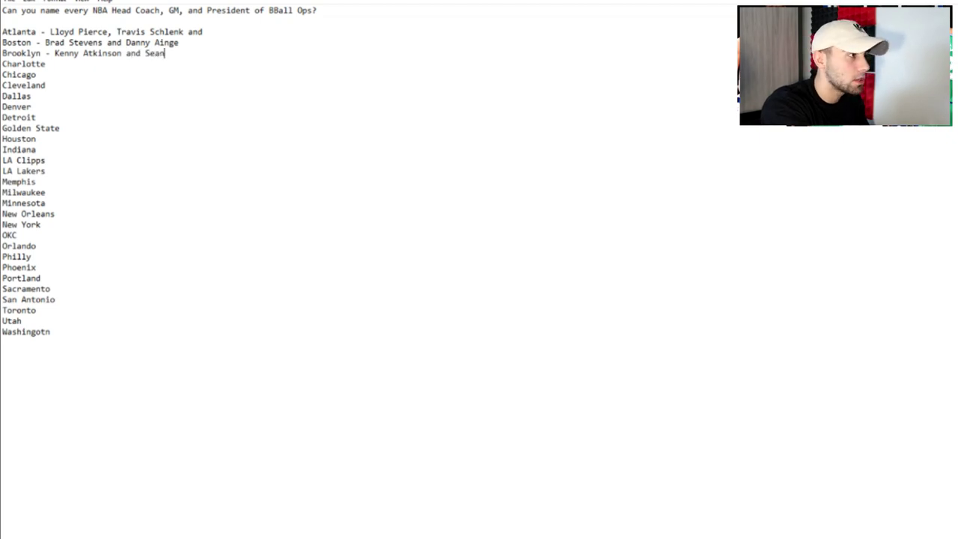
key(BackSpace)
key(BackSpace)
text(Marks)
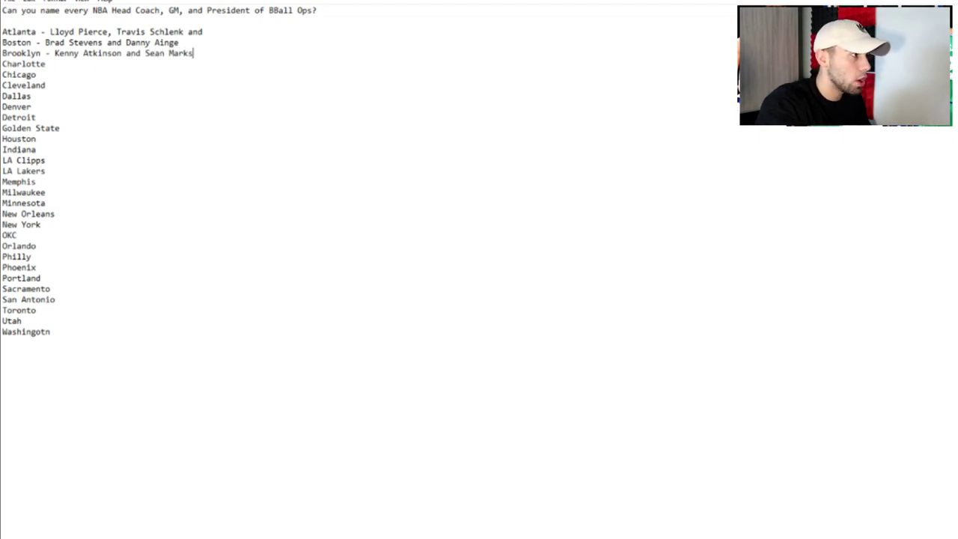
Fill in the Charlotte line with "- James Borrego and Mitch Kupchak".
key(Down)
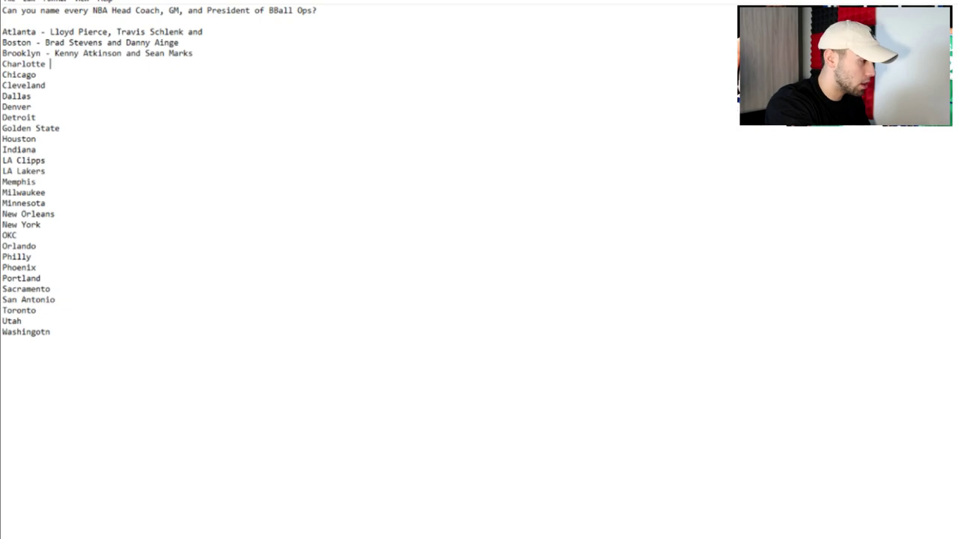
text(- James Borr)
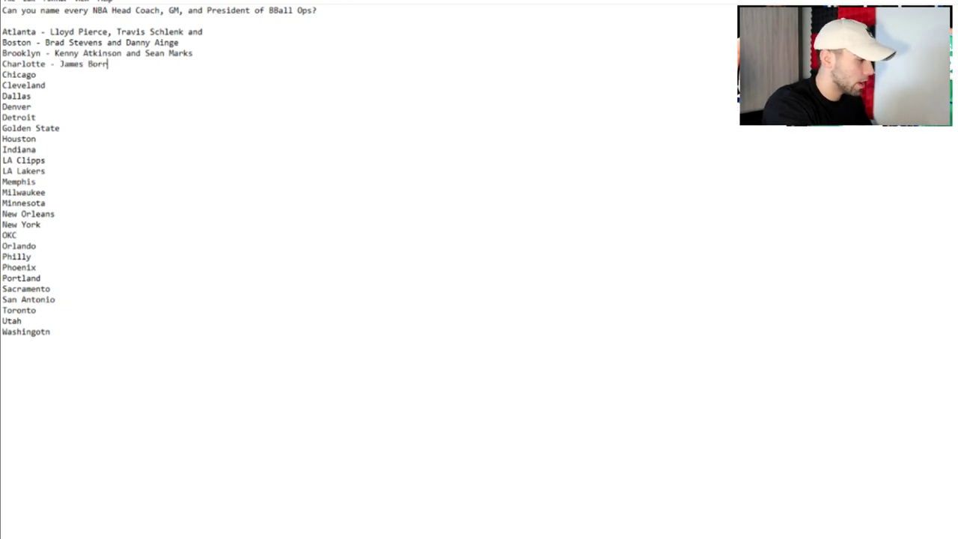
text(ego and )
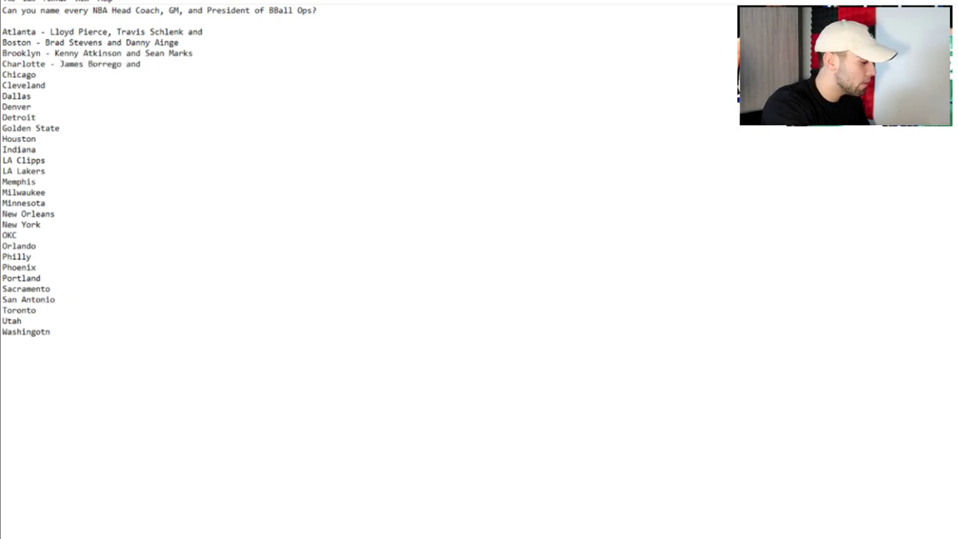
text(Mitch )
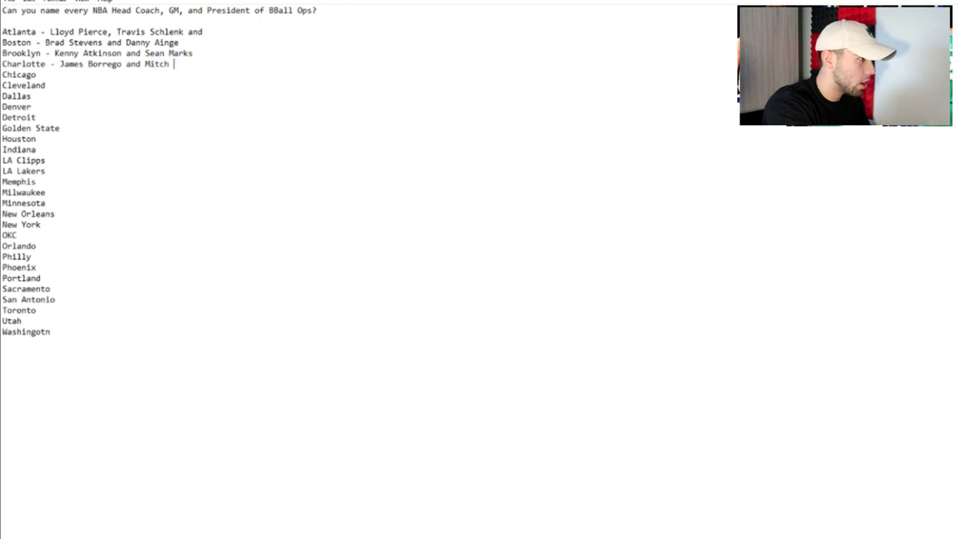
text(Kupchak)
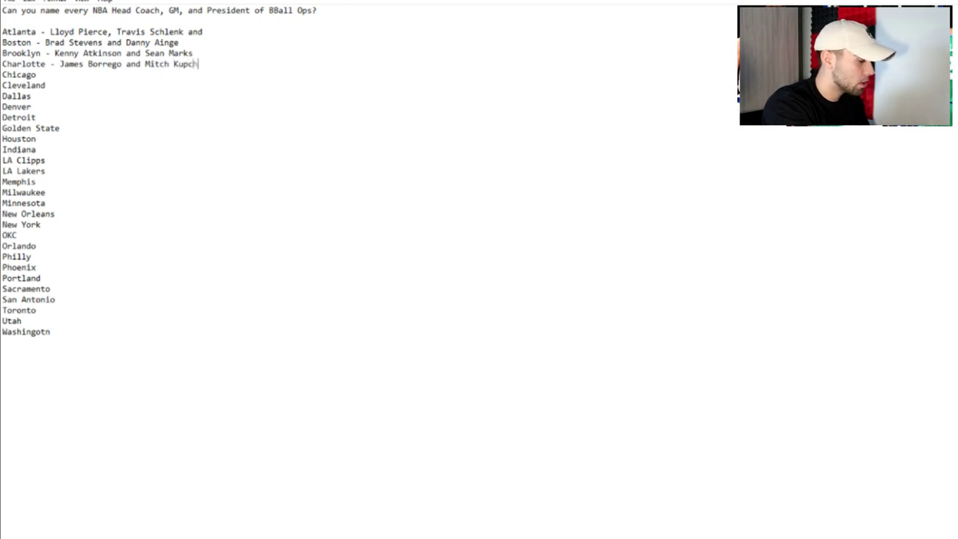
key(BackSpace)
key(BackSpace)
text(k)
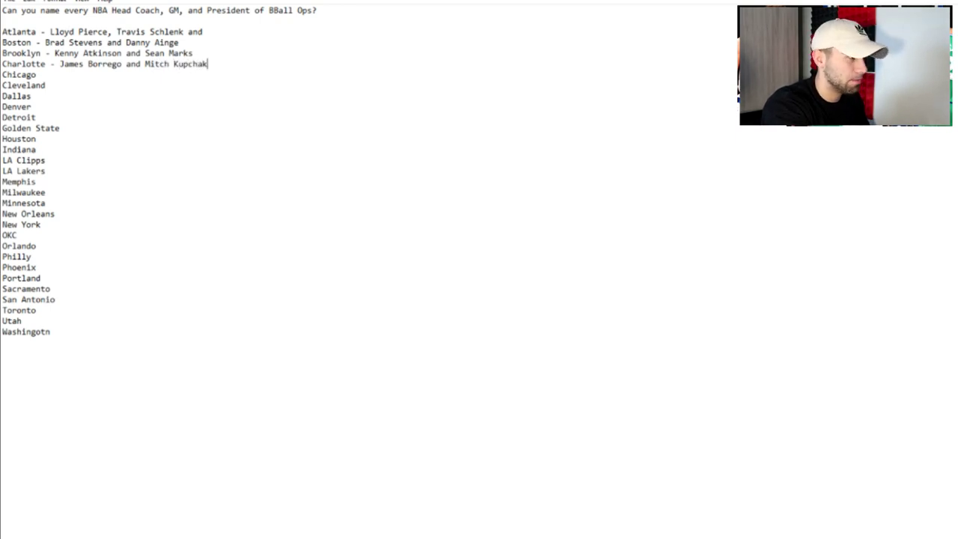
Fill in the Chicago line with "- Jim Boylen and Gar Foreman and Jon Paxson".
click(36, 75)
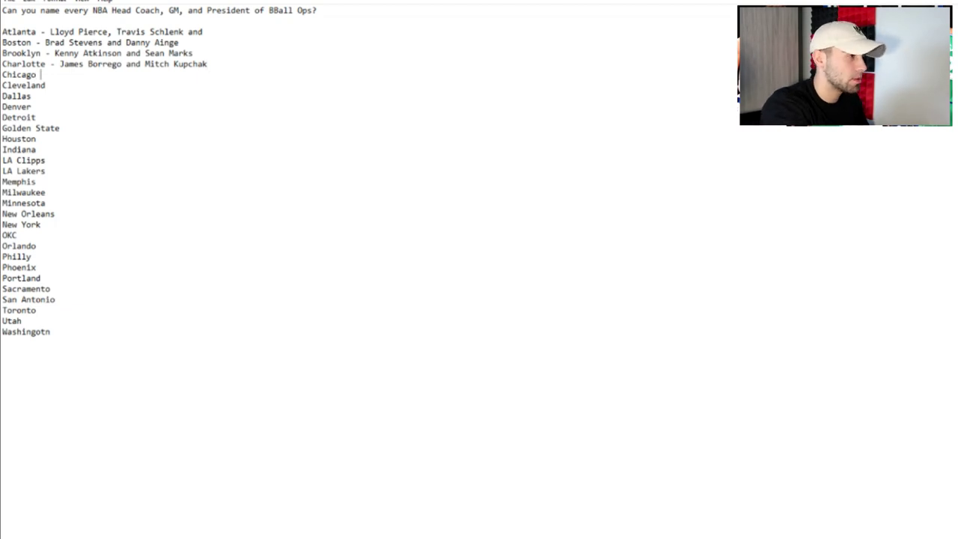
text(-)
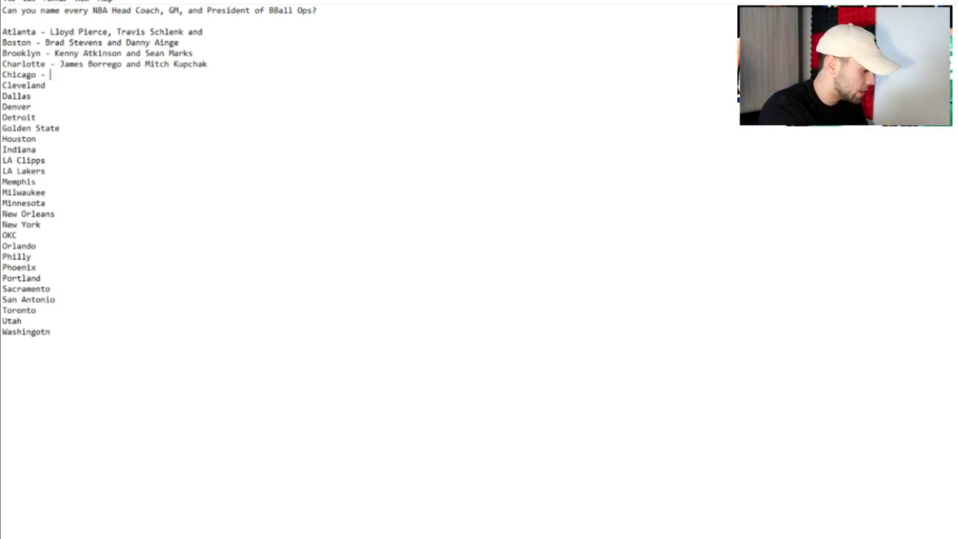
text(J)
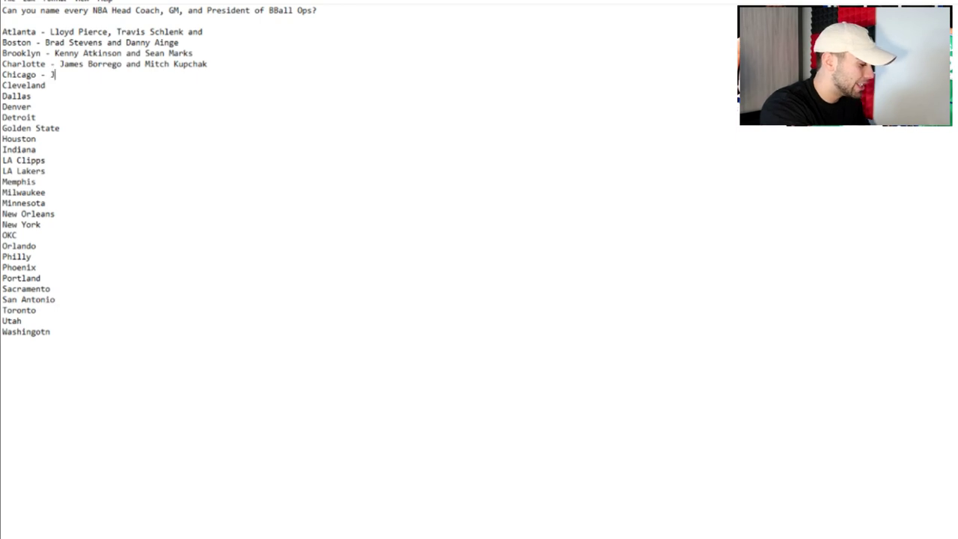
text(im Boylen and)
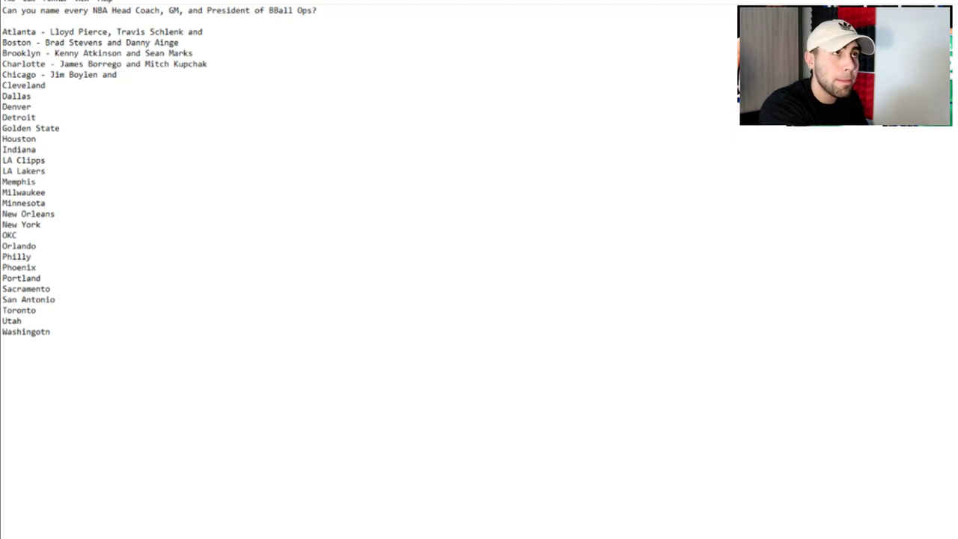
text(Garf F)
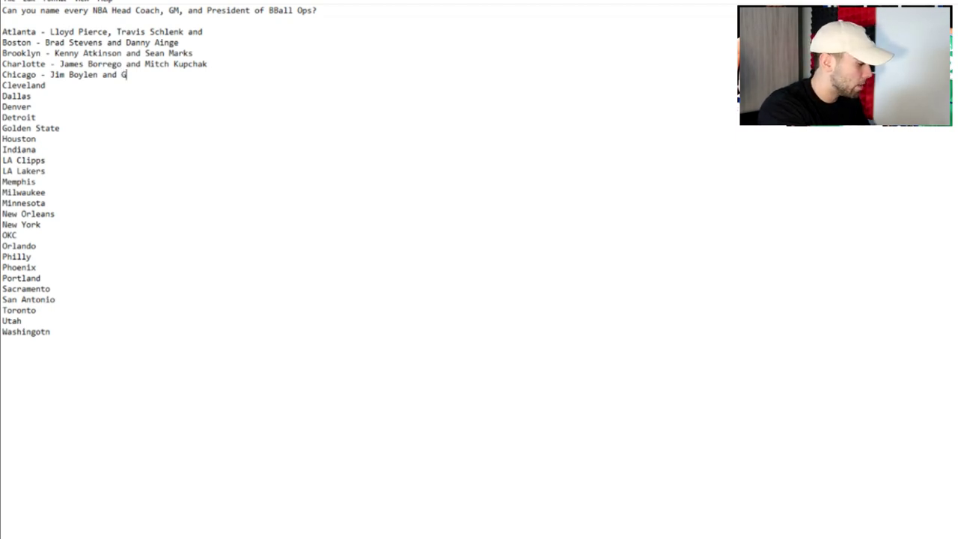
key(BackSpace)
key(BackSpace)
key(BackSpace)
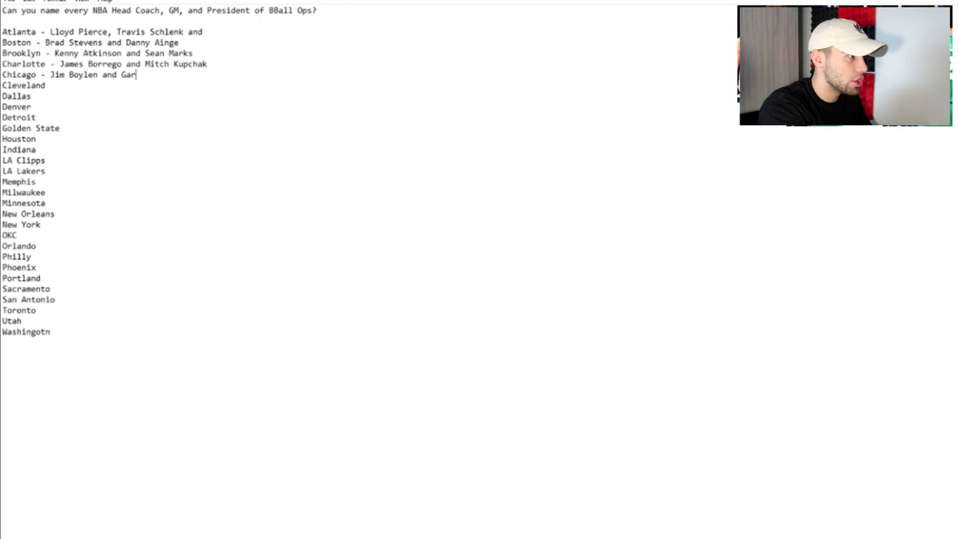
text(Foreman and )
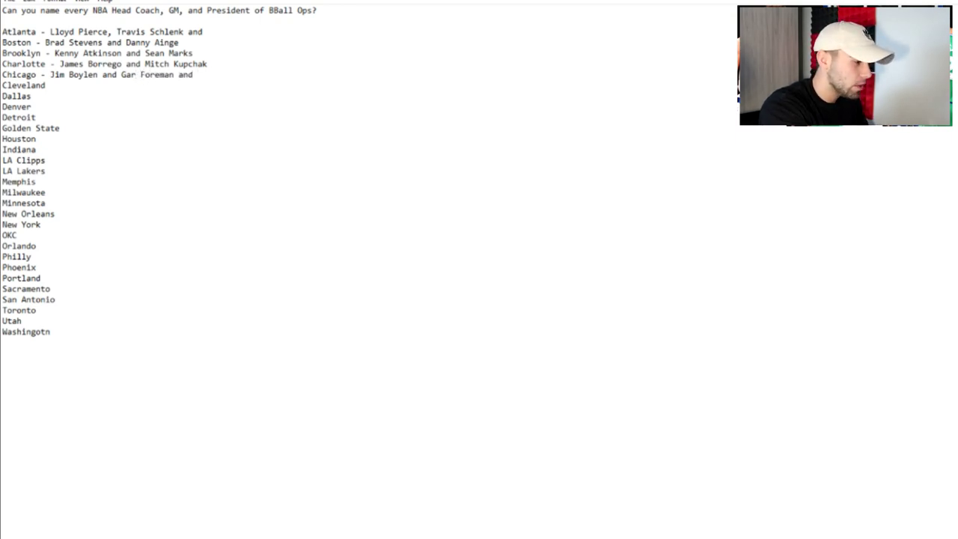
text(Jon Paxson)
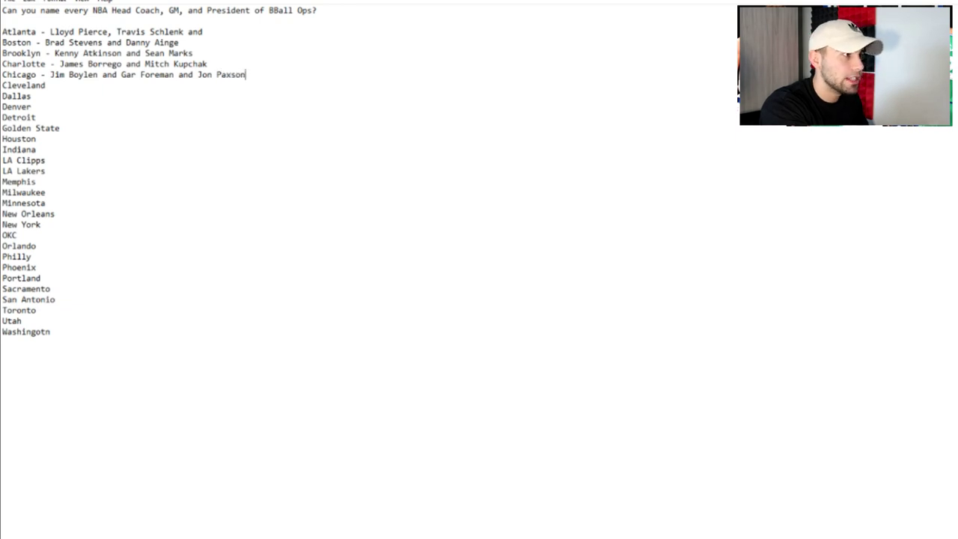
click(45, 85)
text(- )
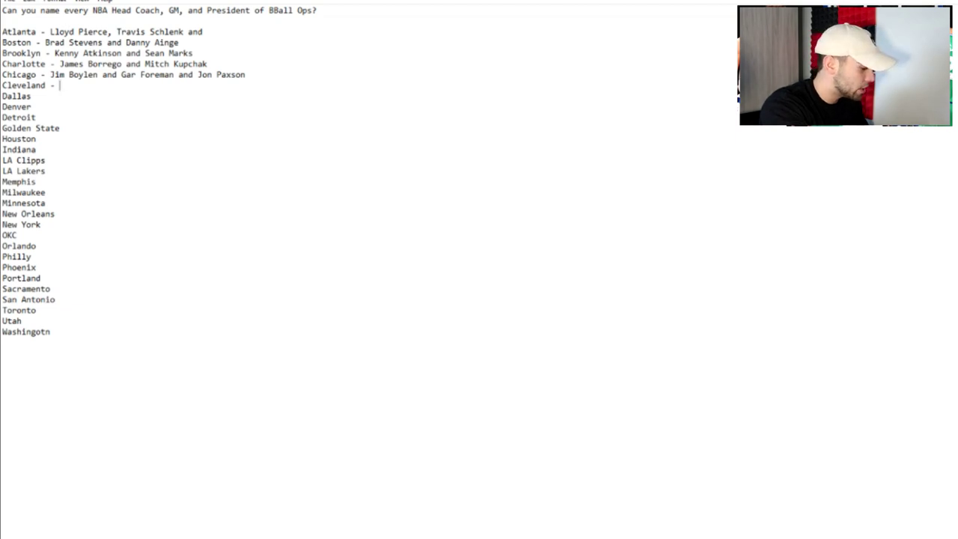
text(Jon Bel)
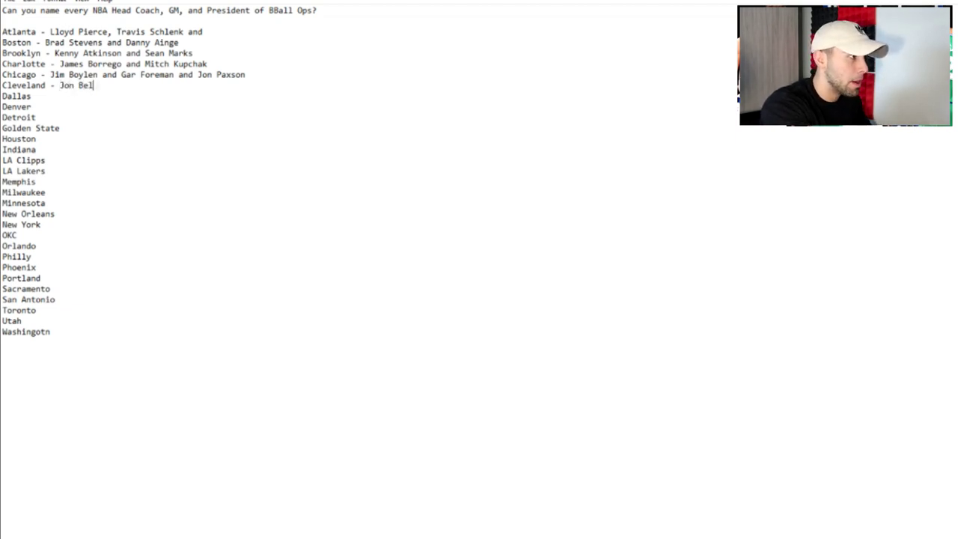
text(ien )
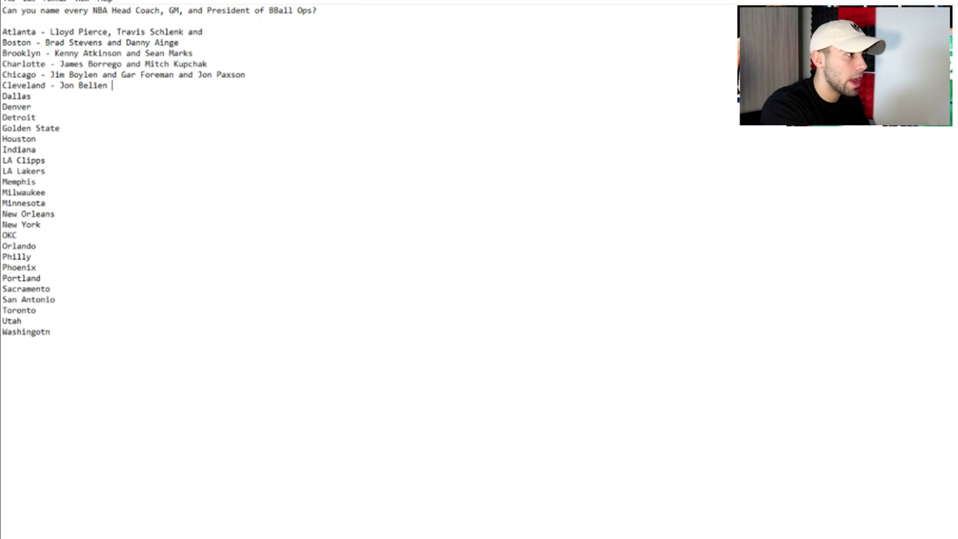
text(and Ko)
key(BackSpace)
key(BackSpace)
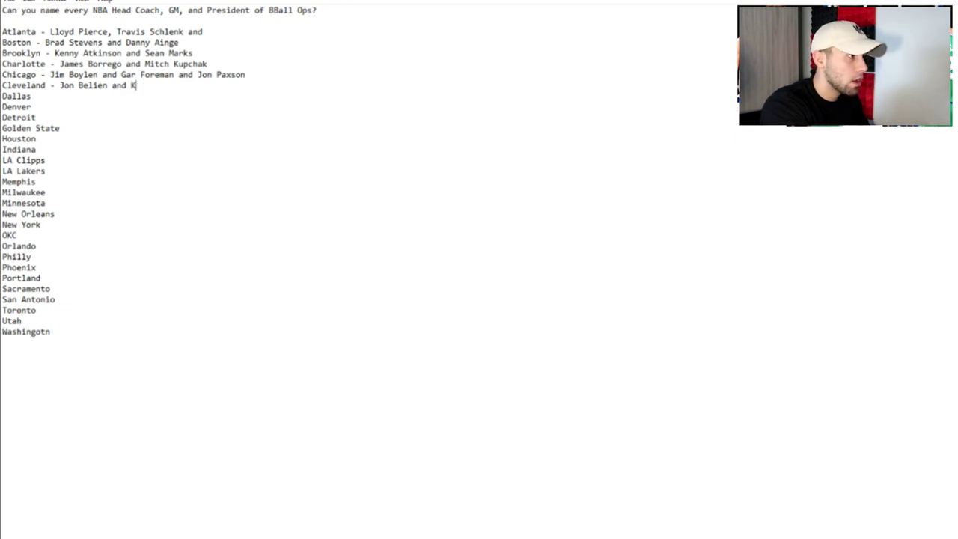
text(Kolb)
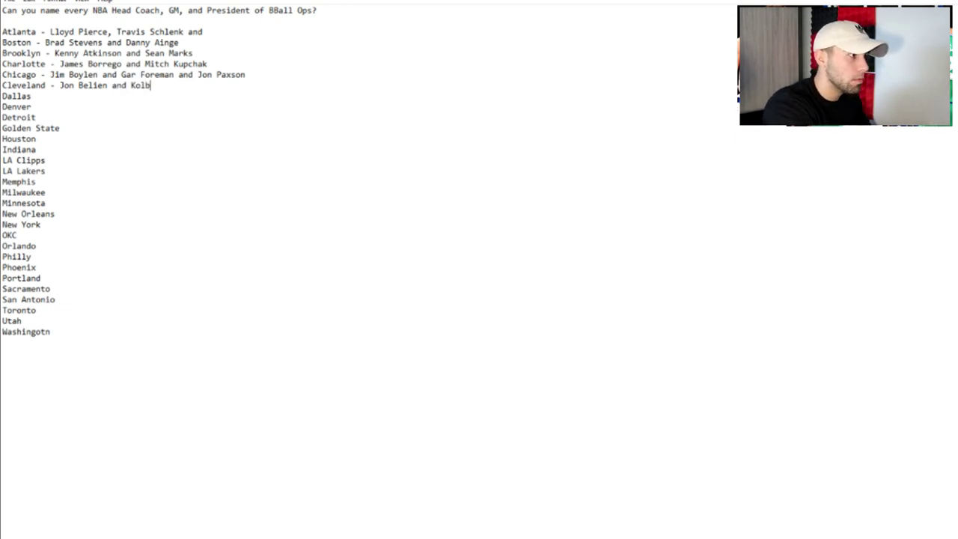
text(y Atman)
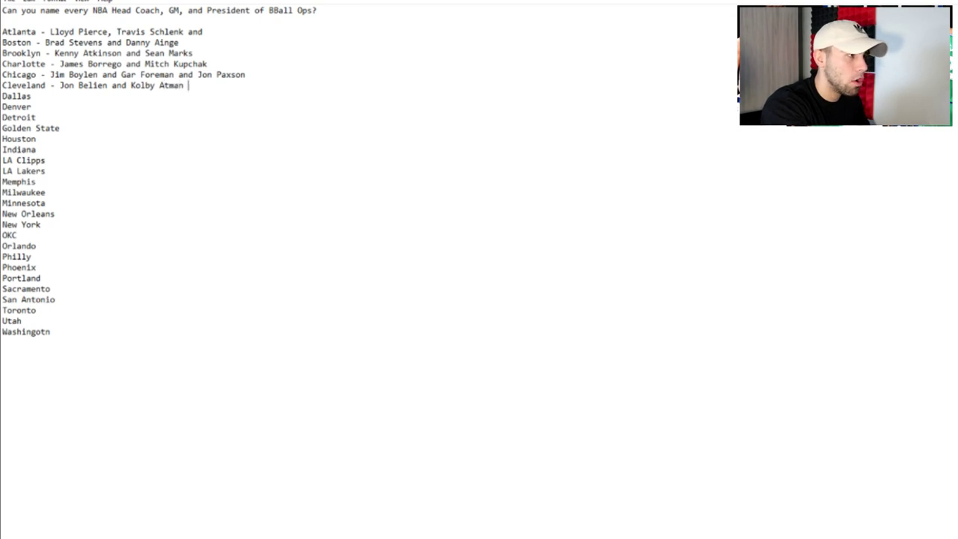
Correct the last name on the Cleveland line to "Altman".
key(BackSpace)
key(BackSpace)
key(BackSpace)
key(BackSpace)
key(BackSpace)
text(ltman)
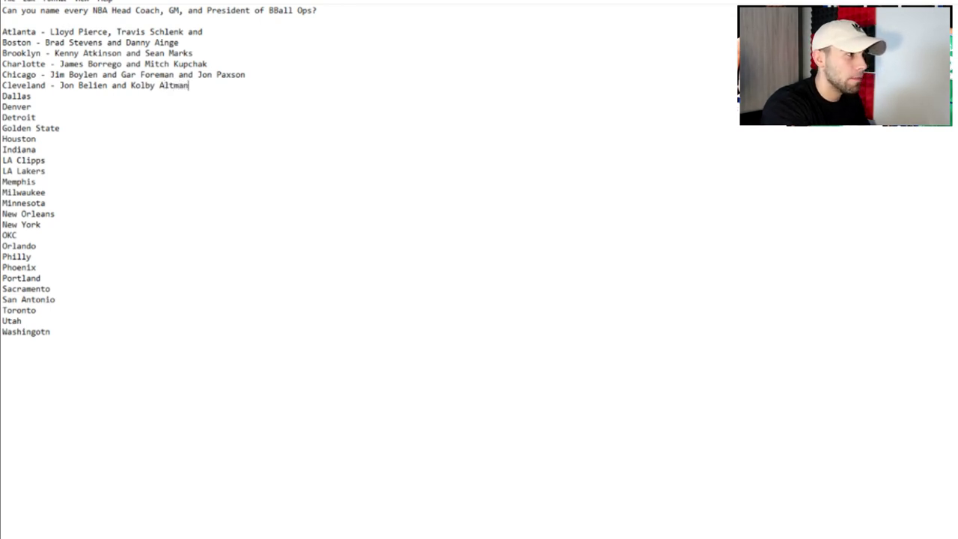
Fill in the Dallas line with "- Rick Carlise and Donnie Nelson", leaving no blank line below it.
key(Down)
text(- )
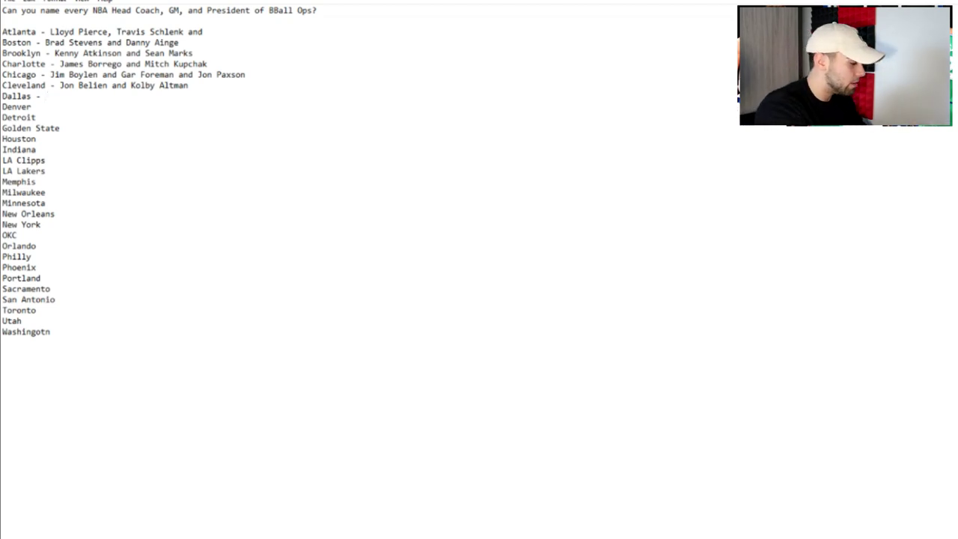
text(Rick Carl)
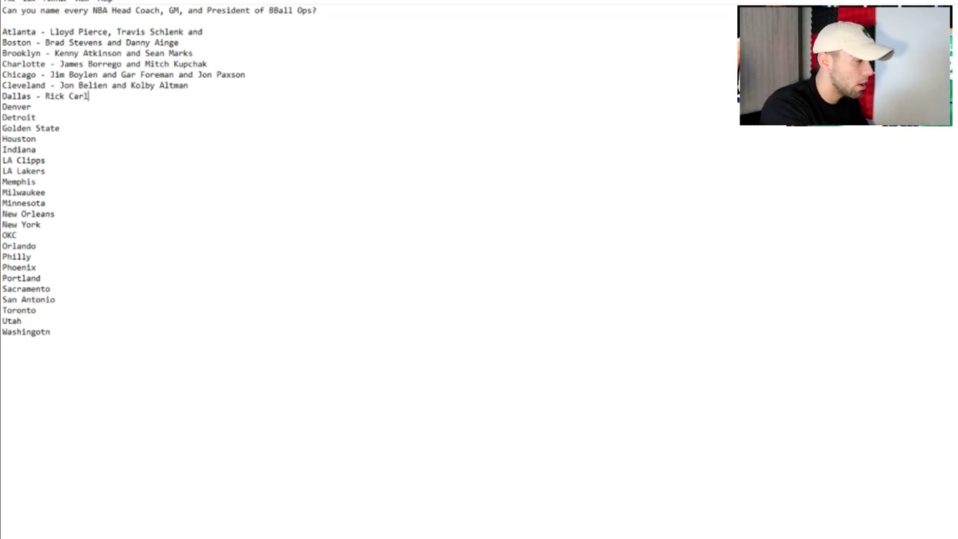
text(ise and Don)
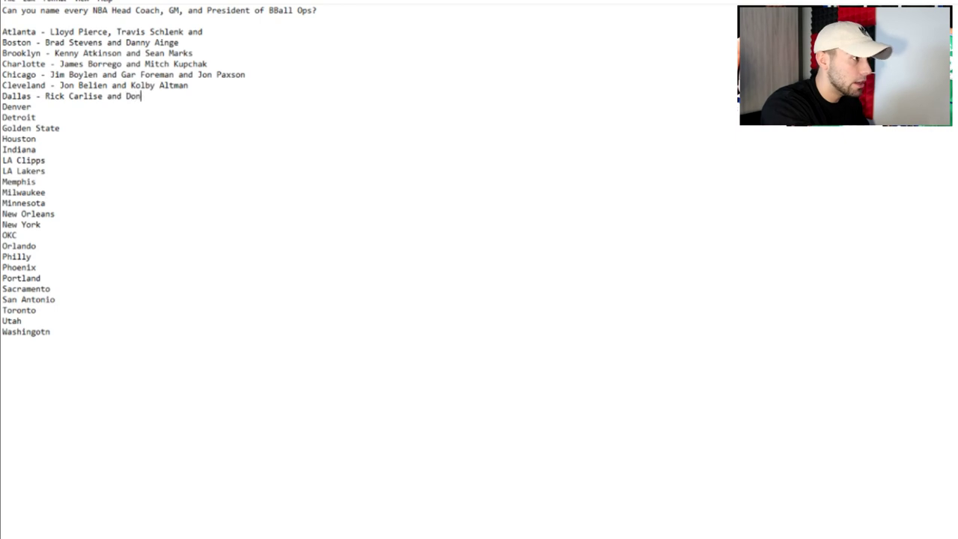
text(nie Nelson)
key(Return)
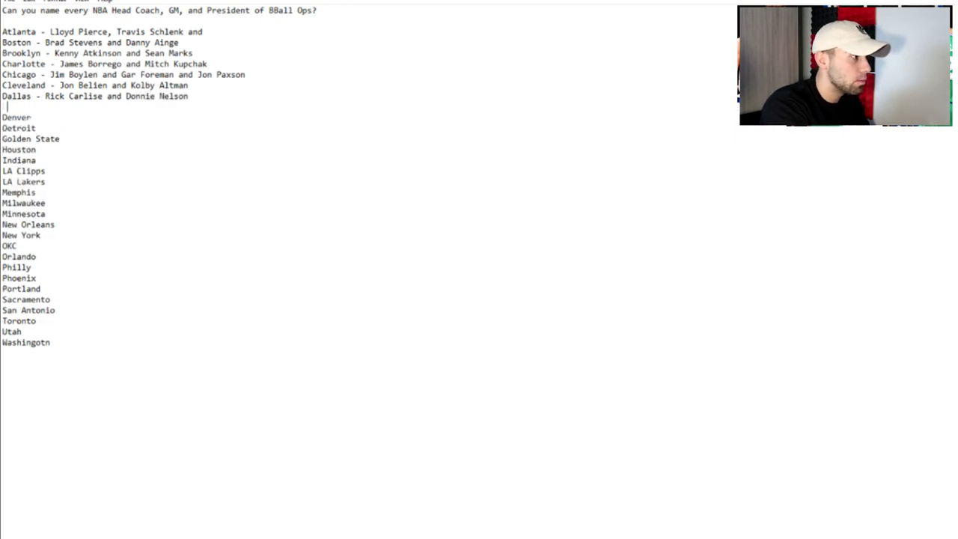
key(BackSpace)
Fill in the Denver line with "- Mike Malone and Arturas Karnisovas and Tim Connelly".
click(31, 106)
text(- )
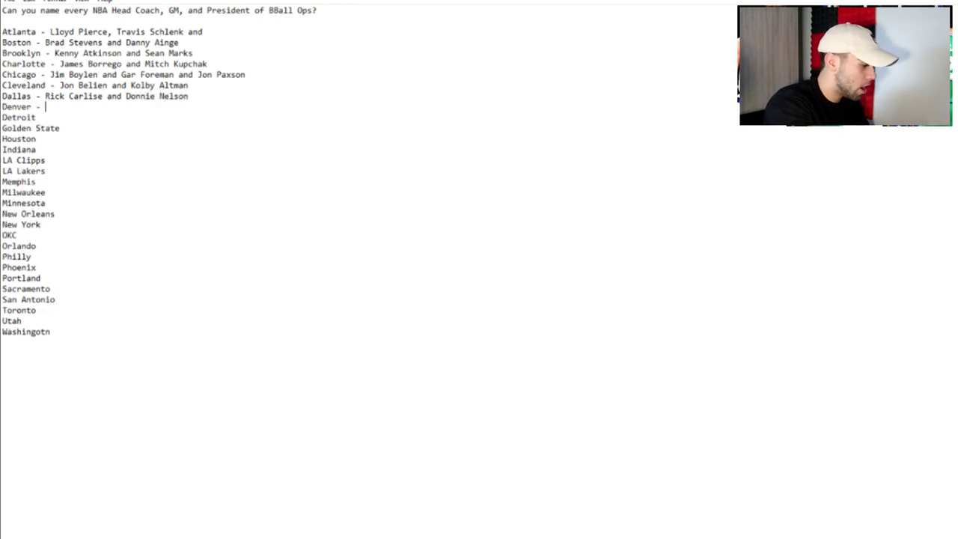
text(Mike Malone )
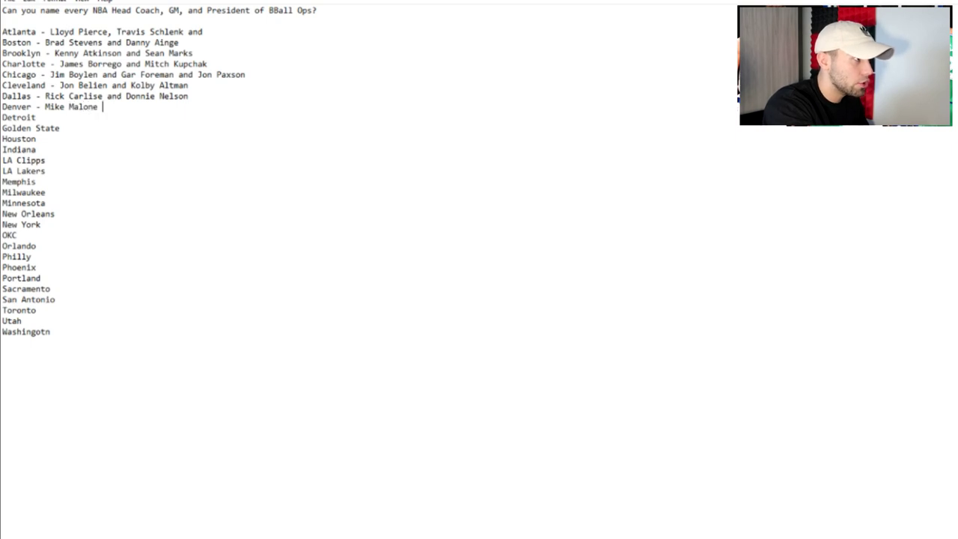
text(and Artu)
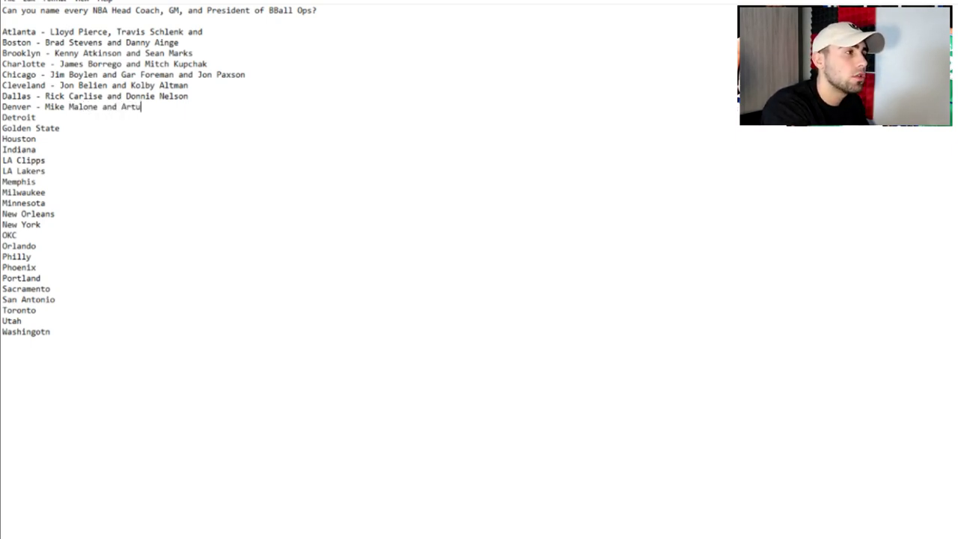
text(ras Karni)
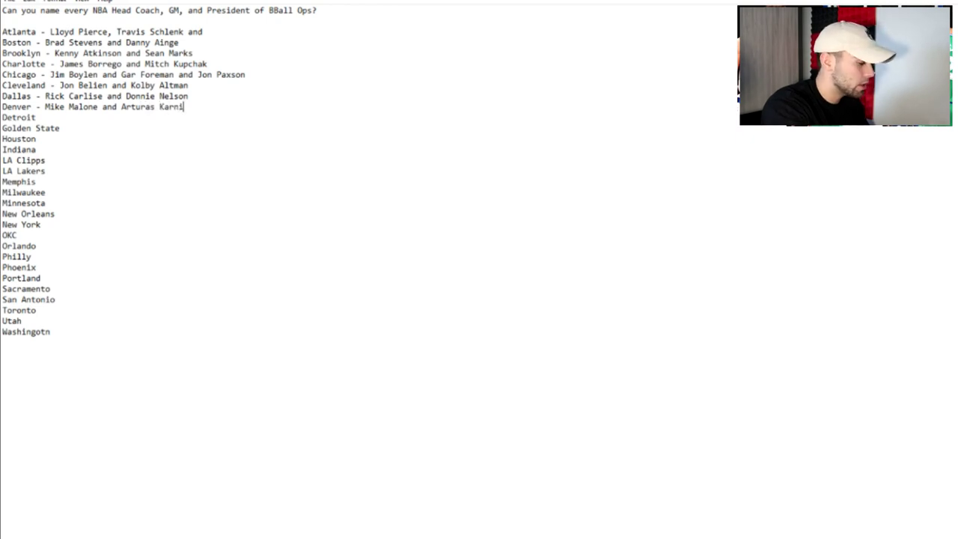
text(sovas and Tim)
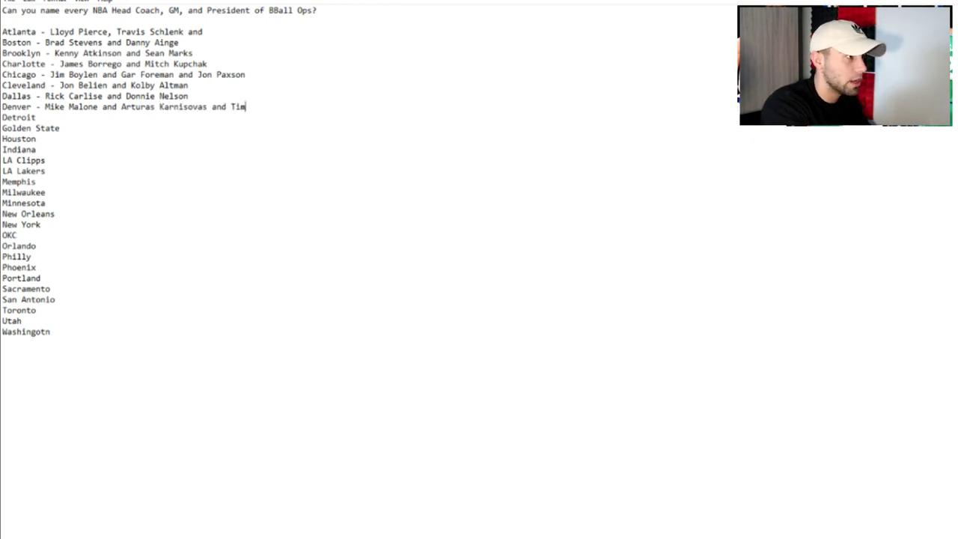
text( Connelly)
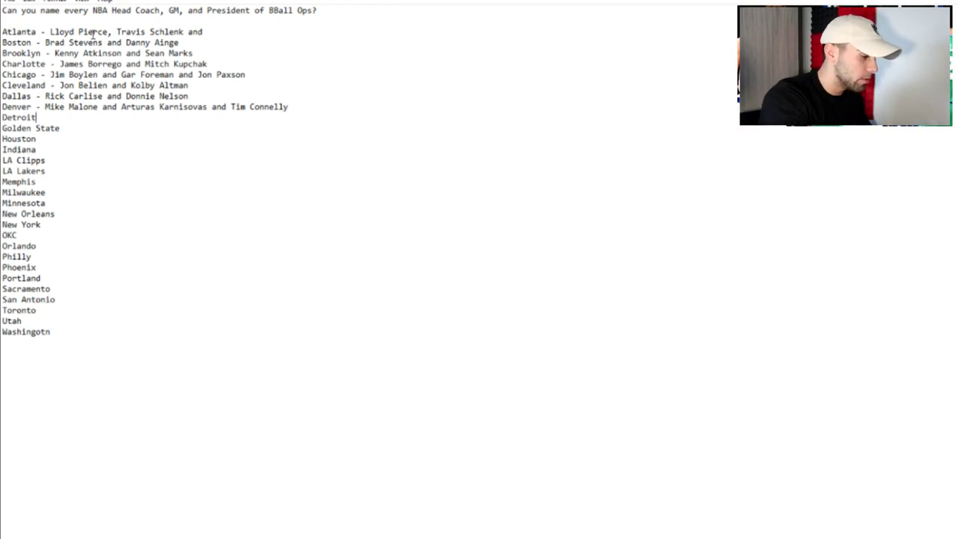
Fill in the Detroit line with "- Dwayne Casey and Ed Stafanski".
text(- Dway)
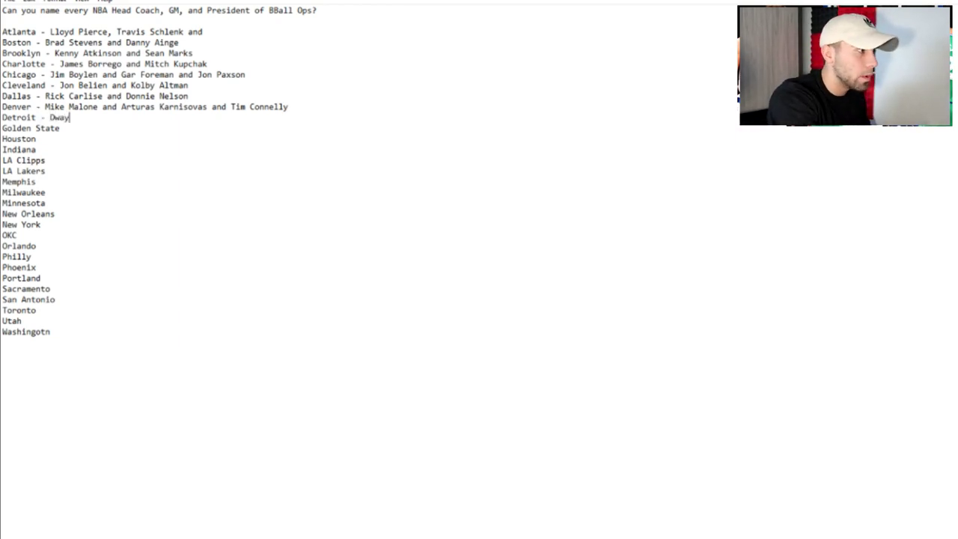
text(ne Casey and S)
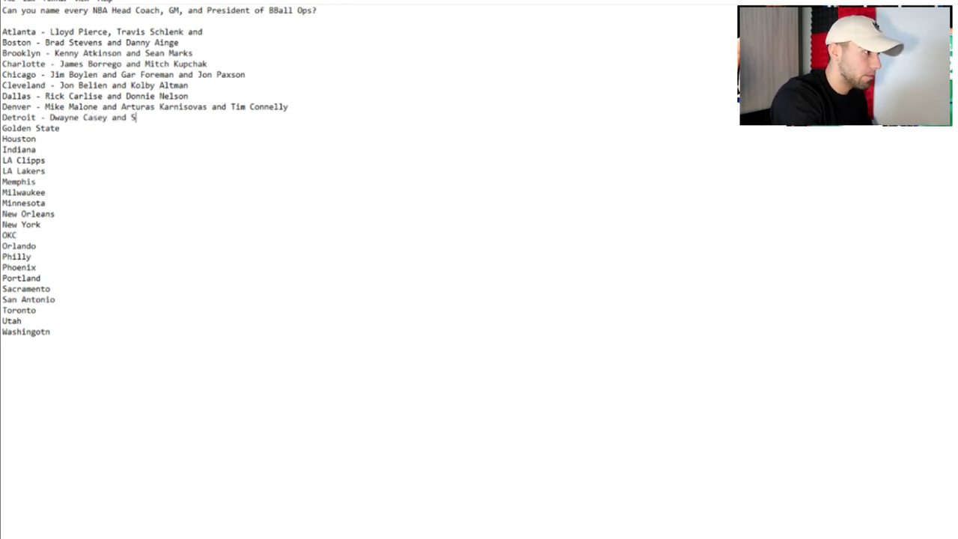
key(BackSpace)
text(Ed Stafa)
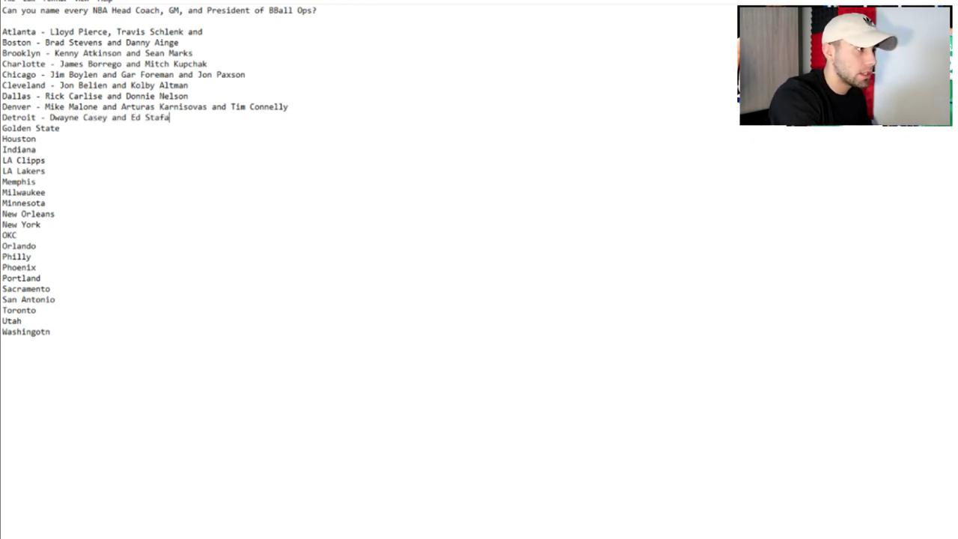
text(nski)
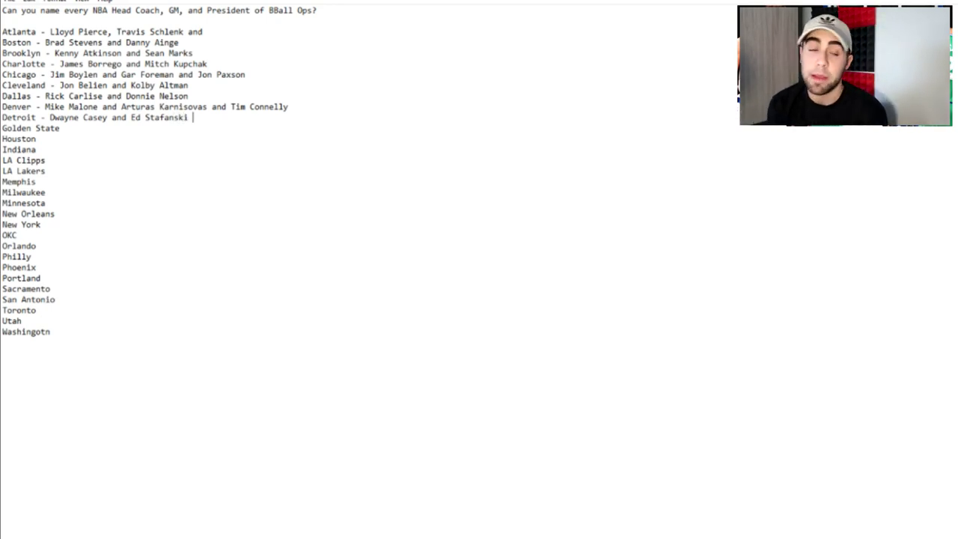
Fill in the Golden State line with "- Steve Kerr and Bob Meyers".
key(Down)
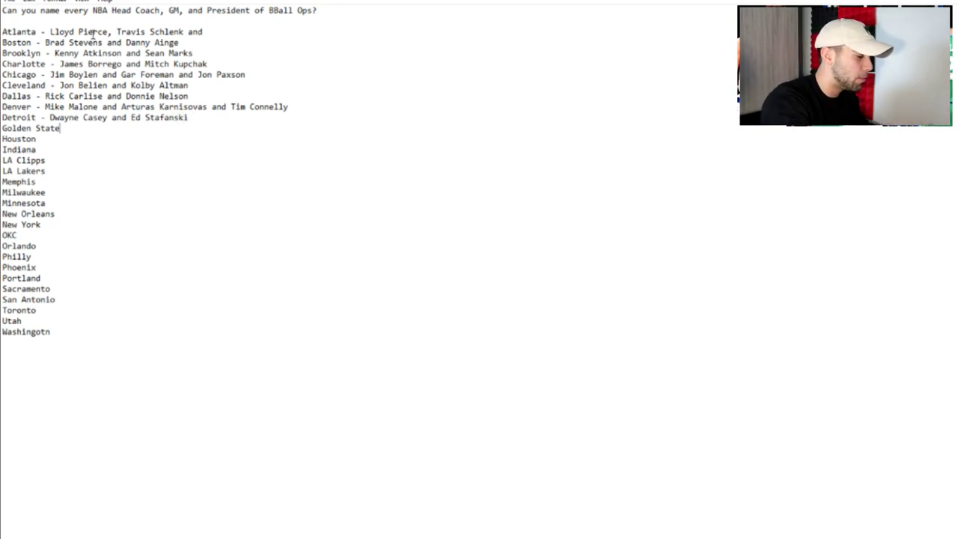
text(-)
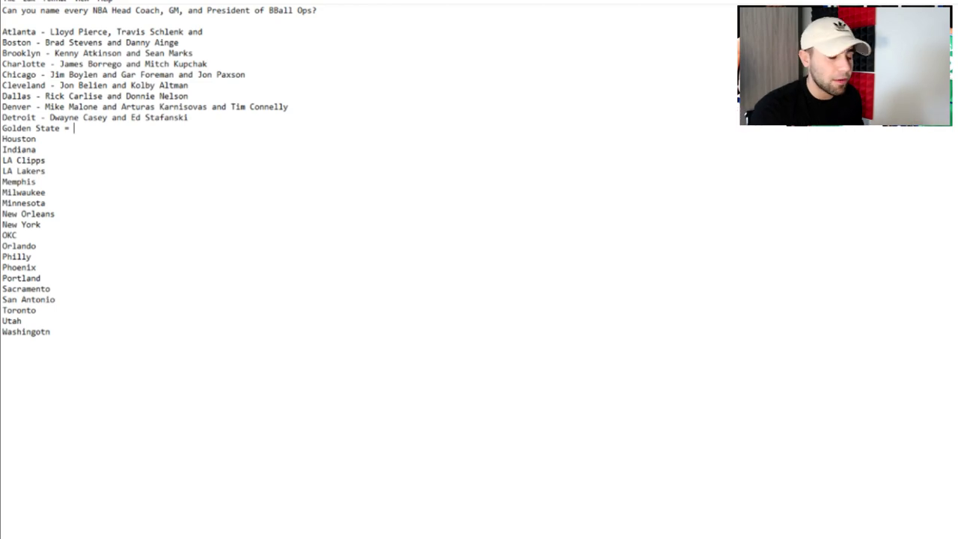
key(BackSpace)
text(- )
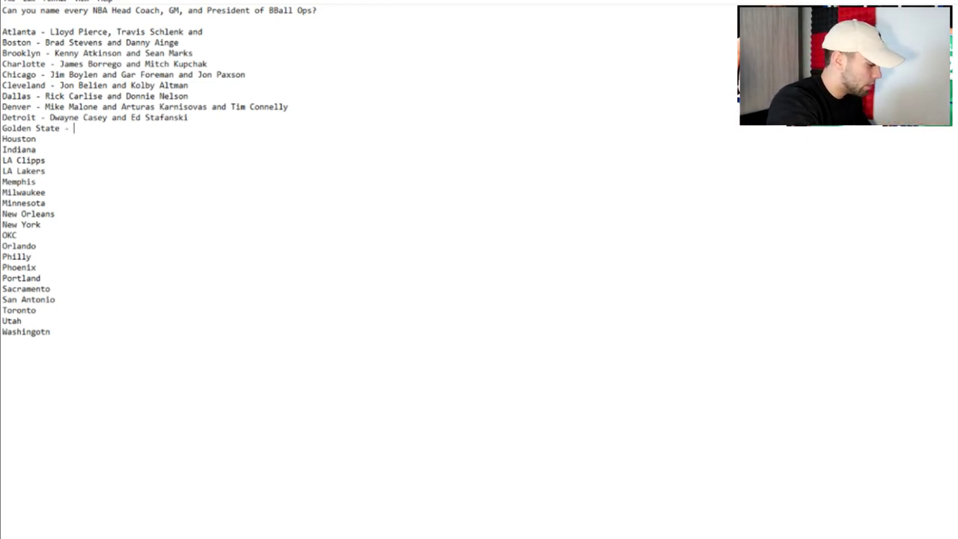
text(Steve Kerr )
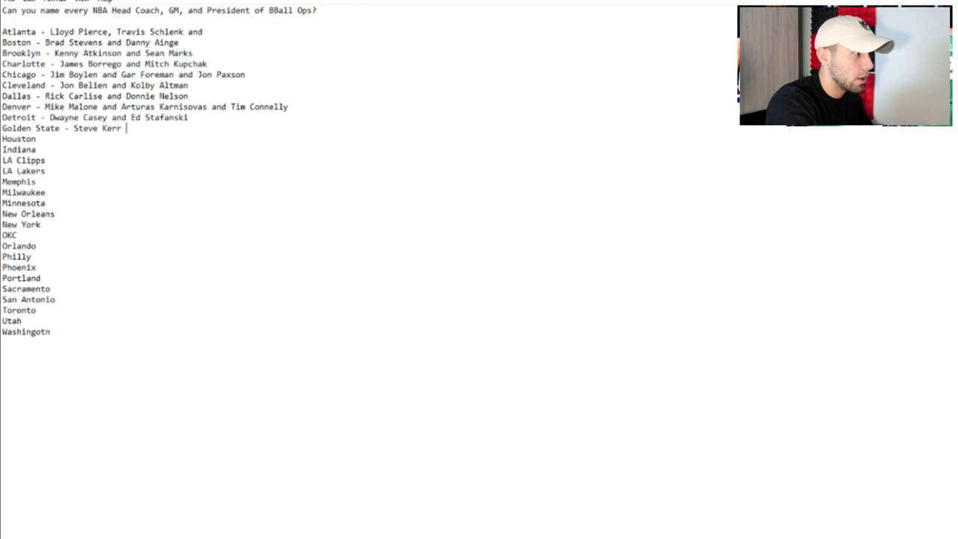
text(and Bob Meyers)
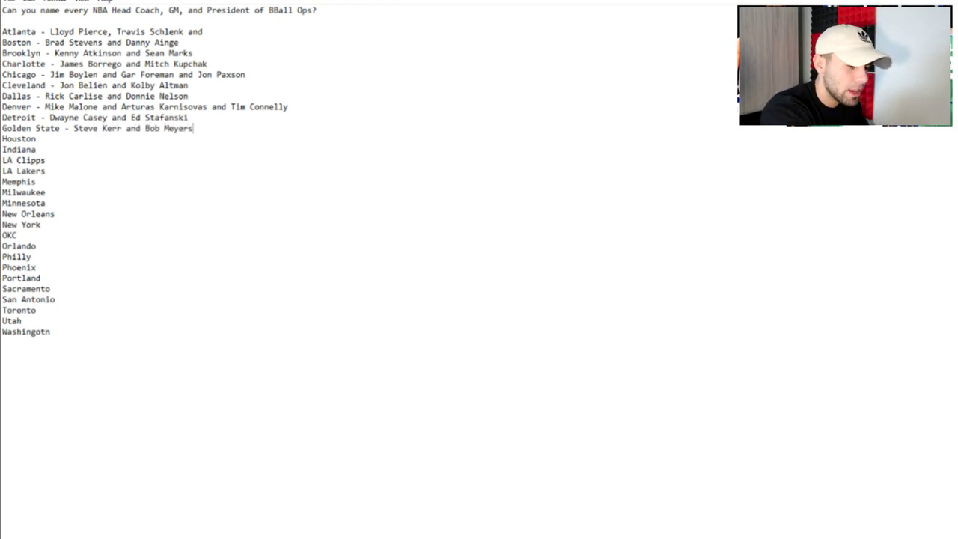
Fill in the Houston line with "- Mike D'Antoni and Darly Morey".
click(36, 139)
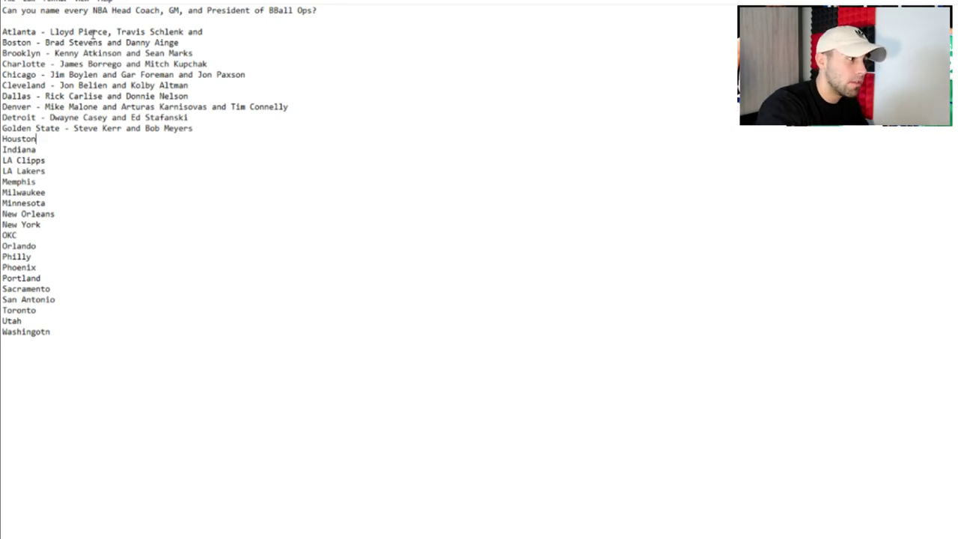
text(-)
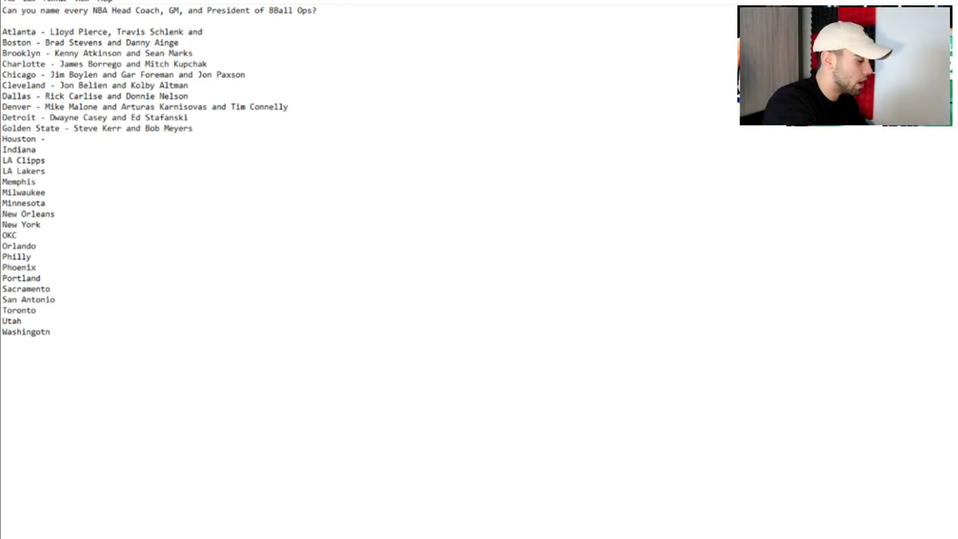
text(Mike D'Antoni a)
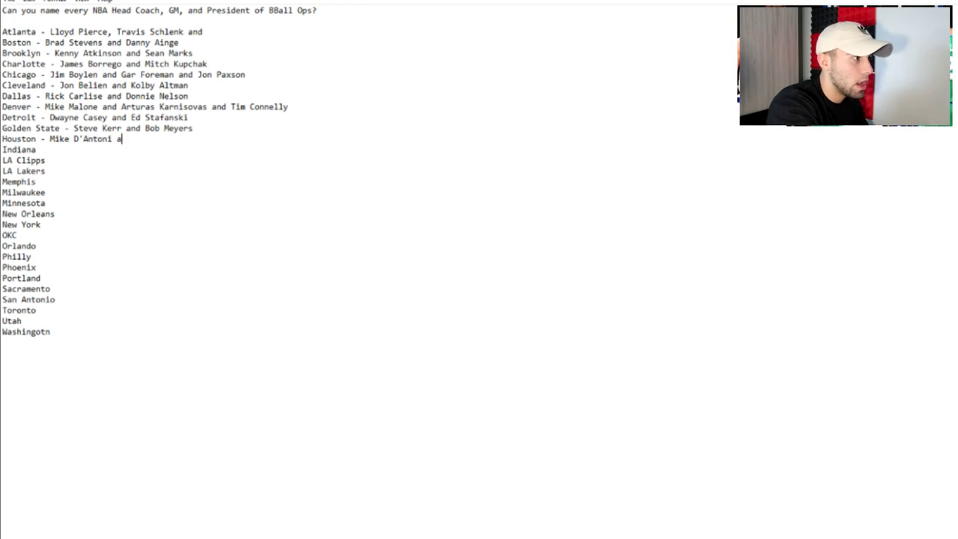
text(nd Darly M)
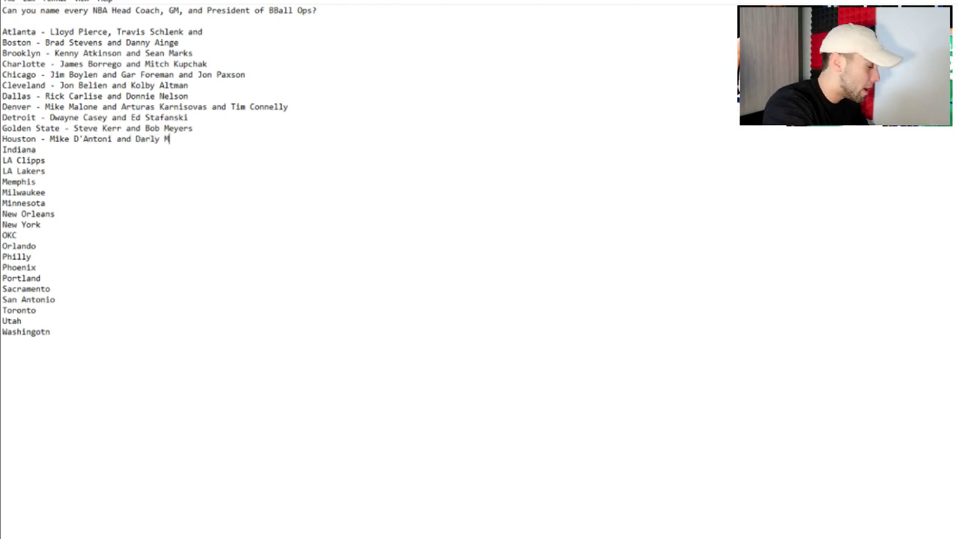
text(orey)
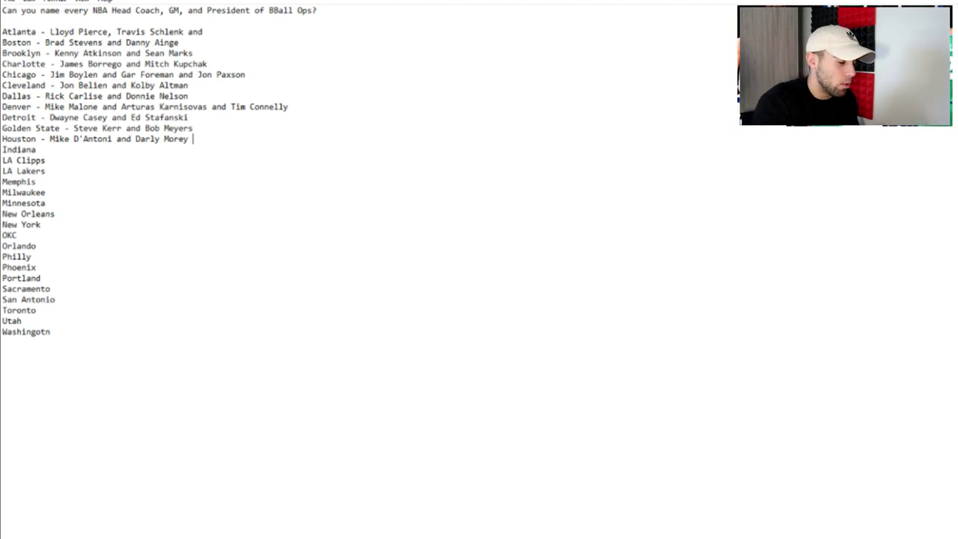
Fill in the Indiana line with "- Nate Mcmillan and Chad Buccannon and Kevin Pritchard".
click(35, 149)
text(- )
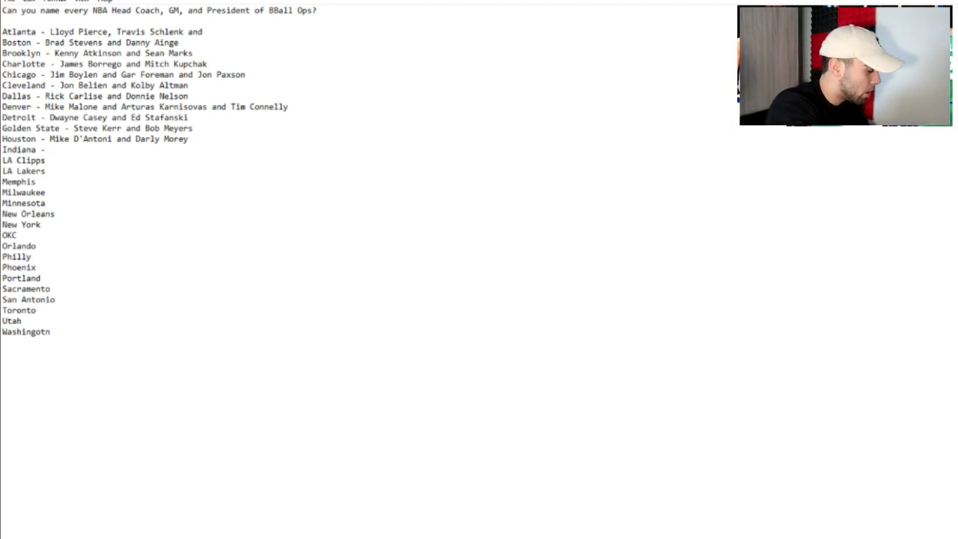
text(Nate )
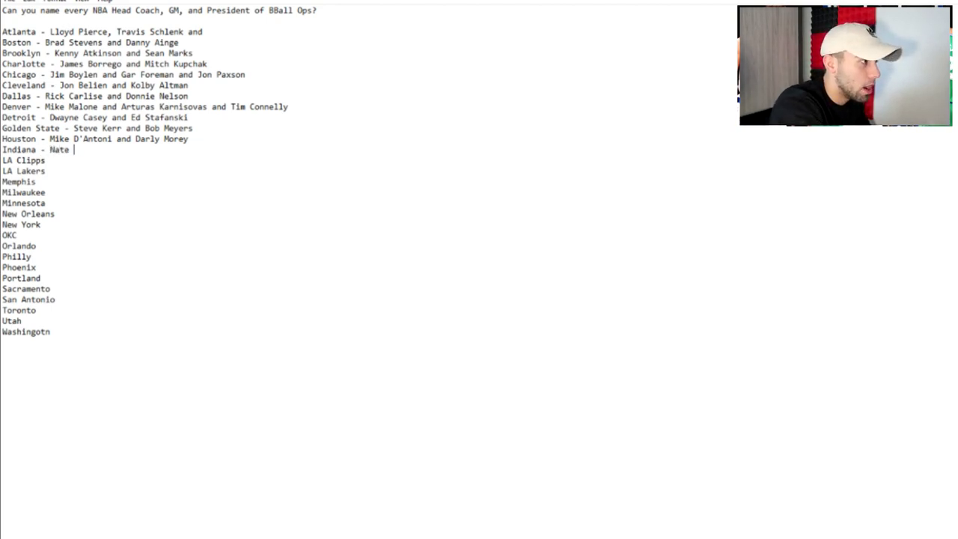
text(Mcmillan an)
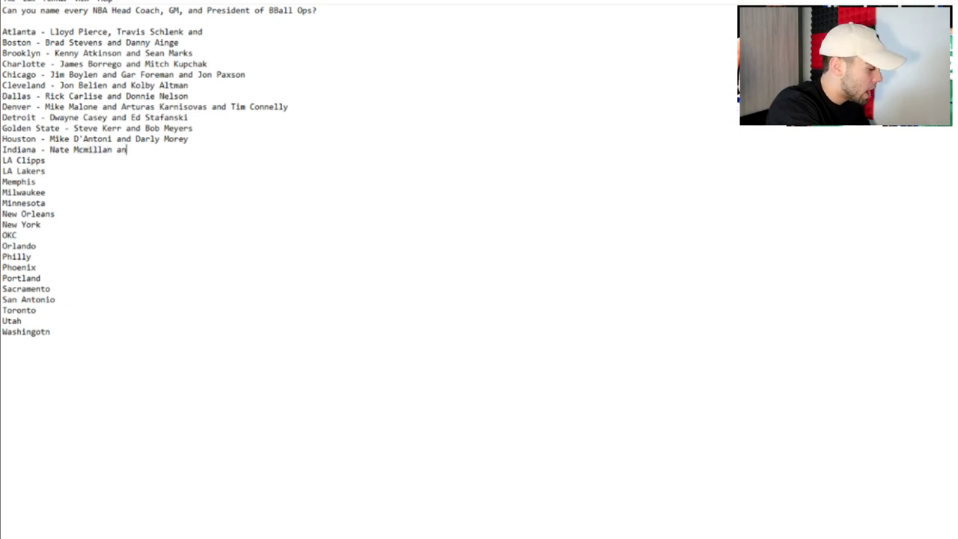
text(d )
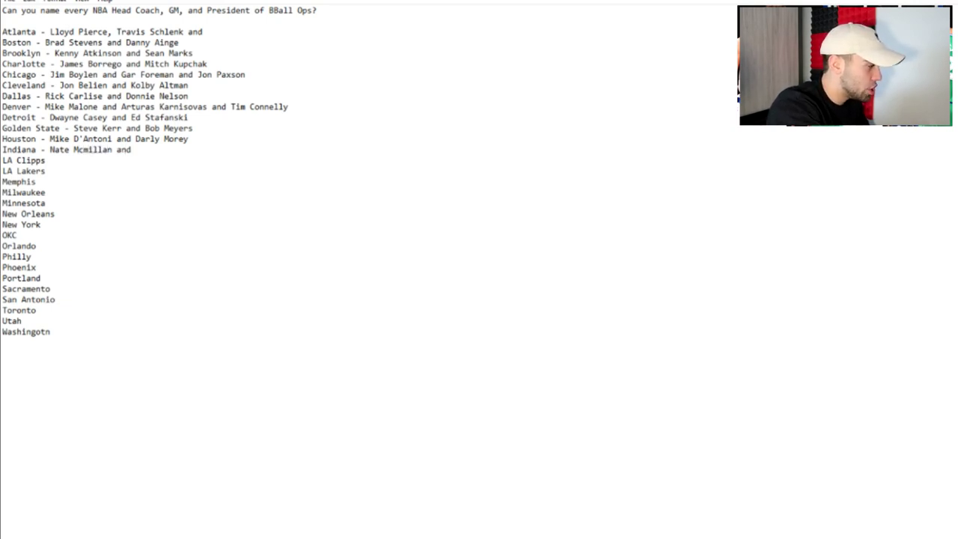
text(Chad Bucca)
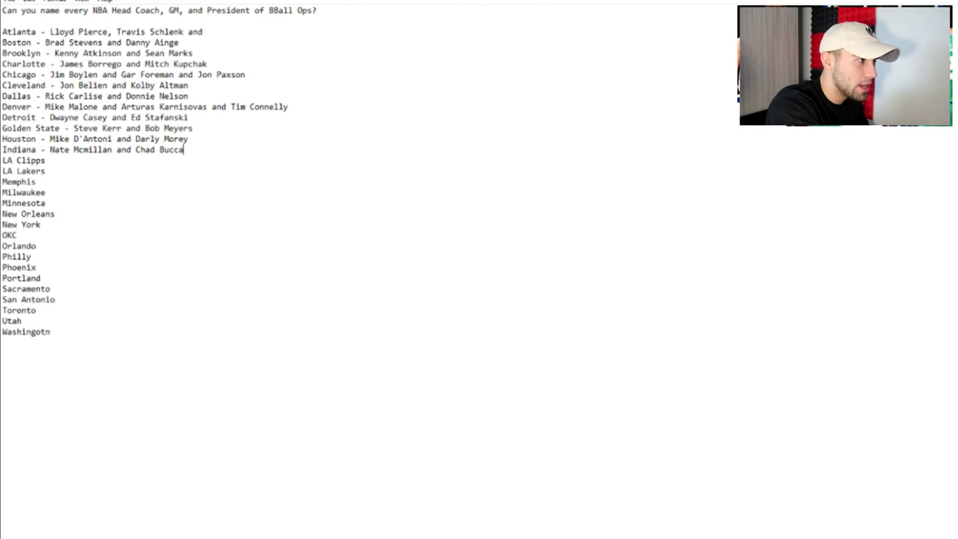
text(non)
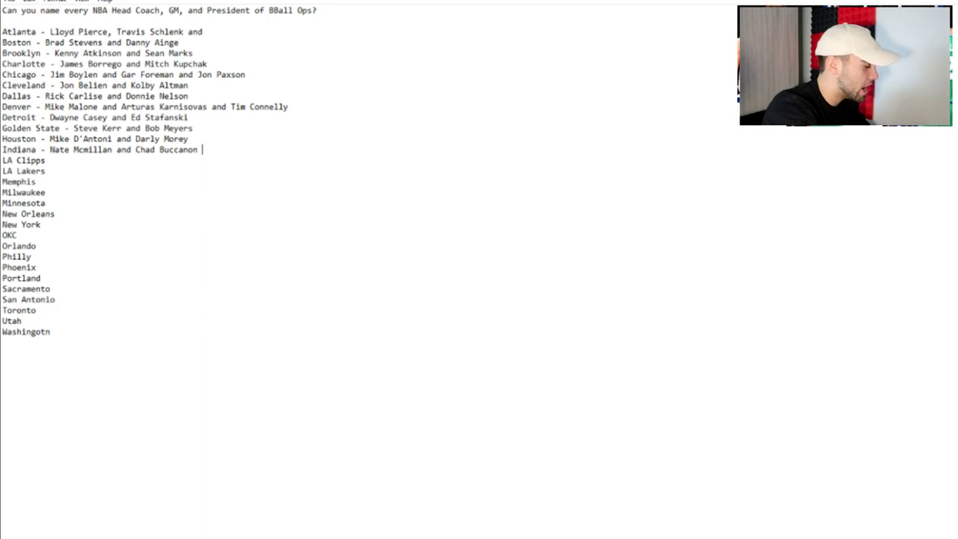
text(ab)
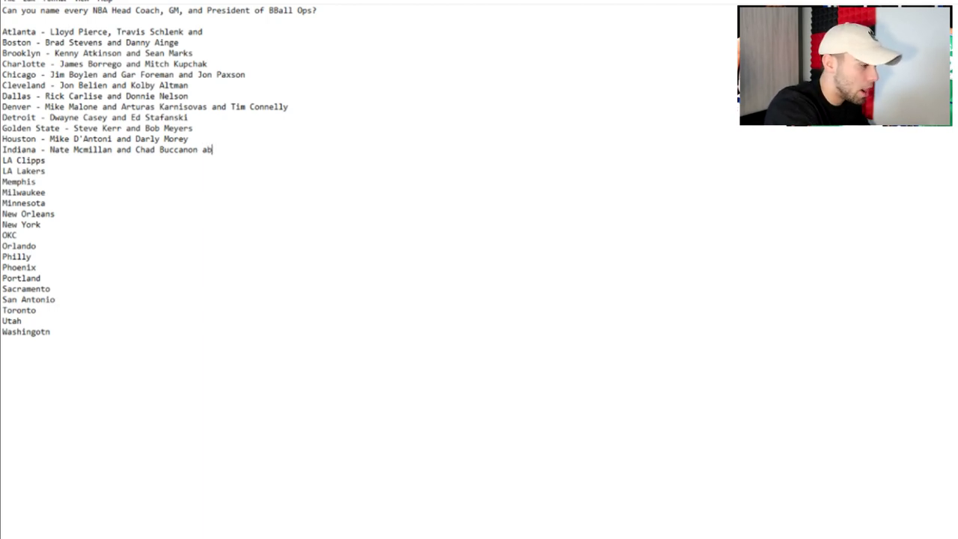
text(d d Kevin Pr)
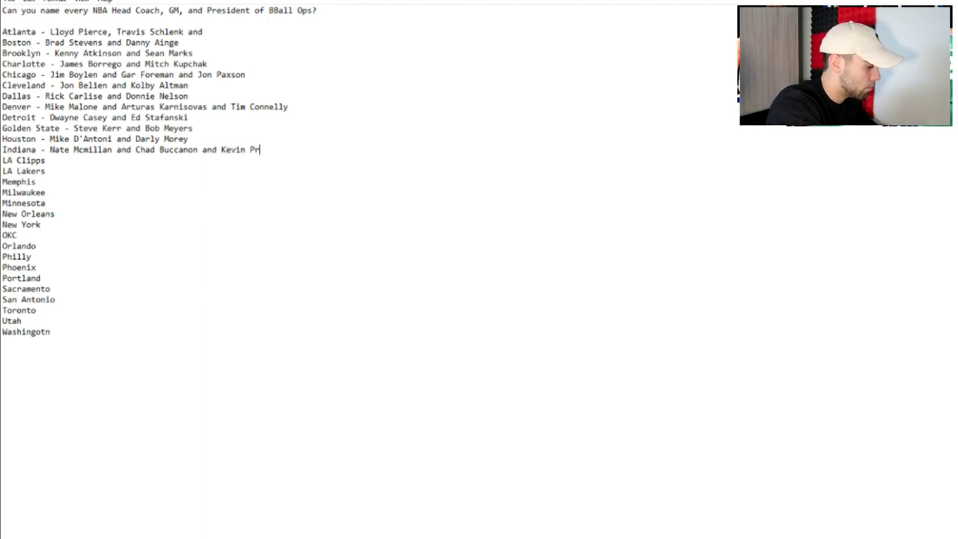
text(itchard)
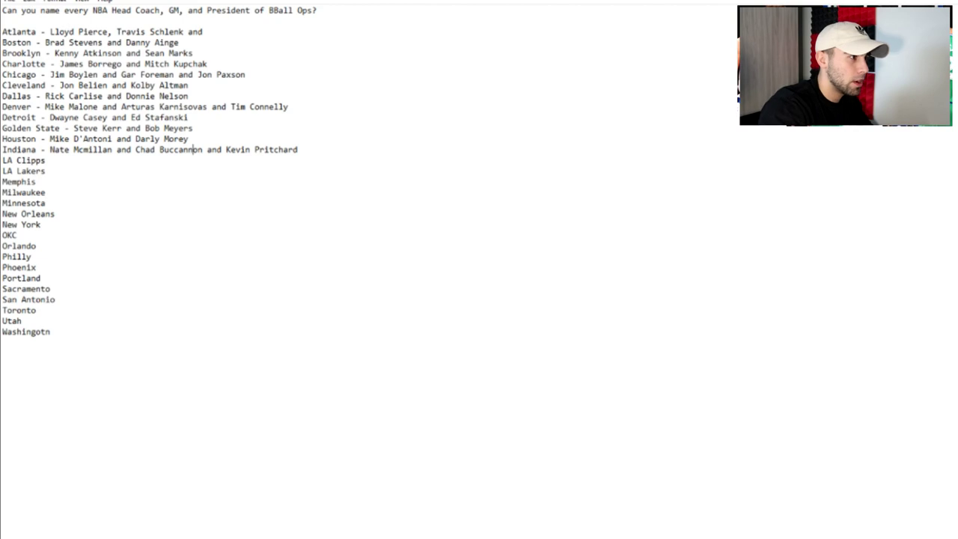
Fill in the LA Clipps line with "- Doc Rivers and Michael Winger and Lawrence Frank".
text(- Doc )
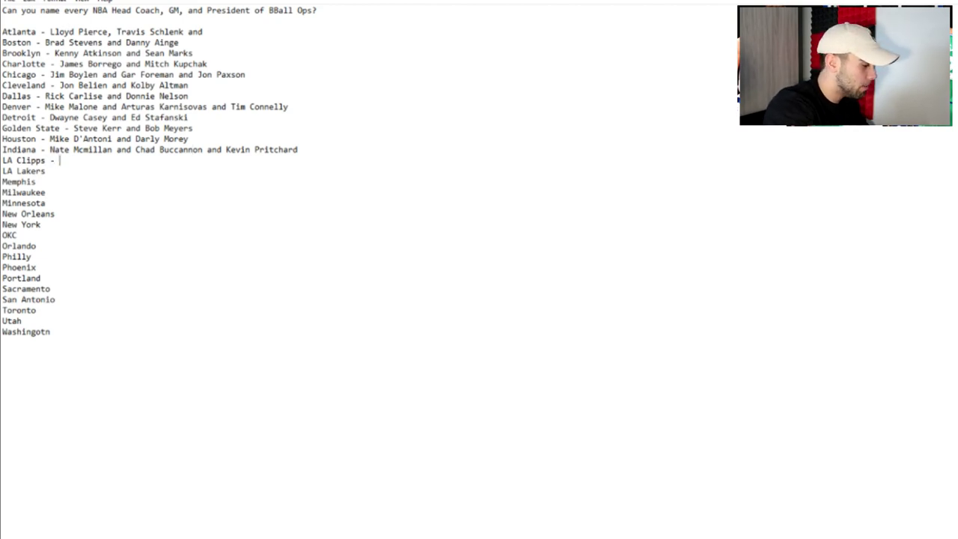
text(Rivers)
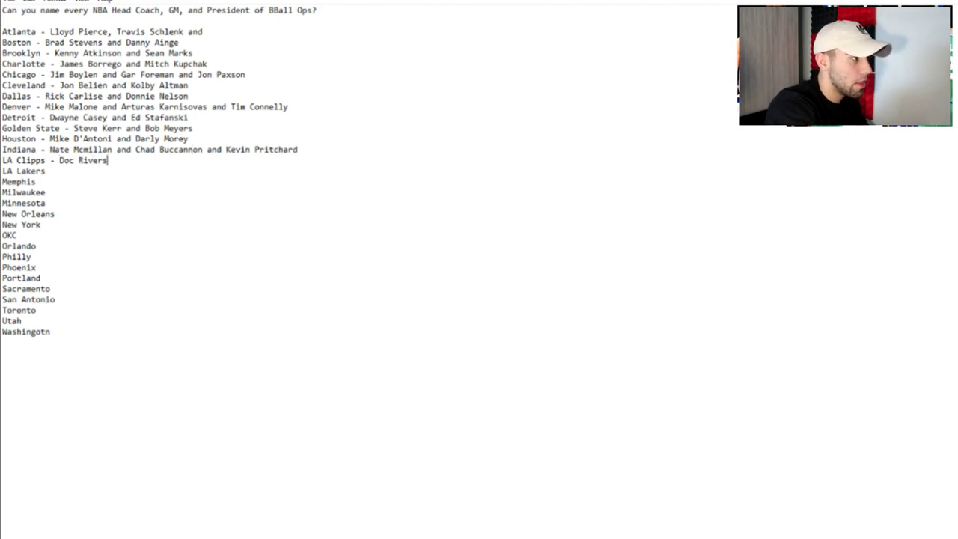
text( and Michael )
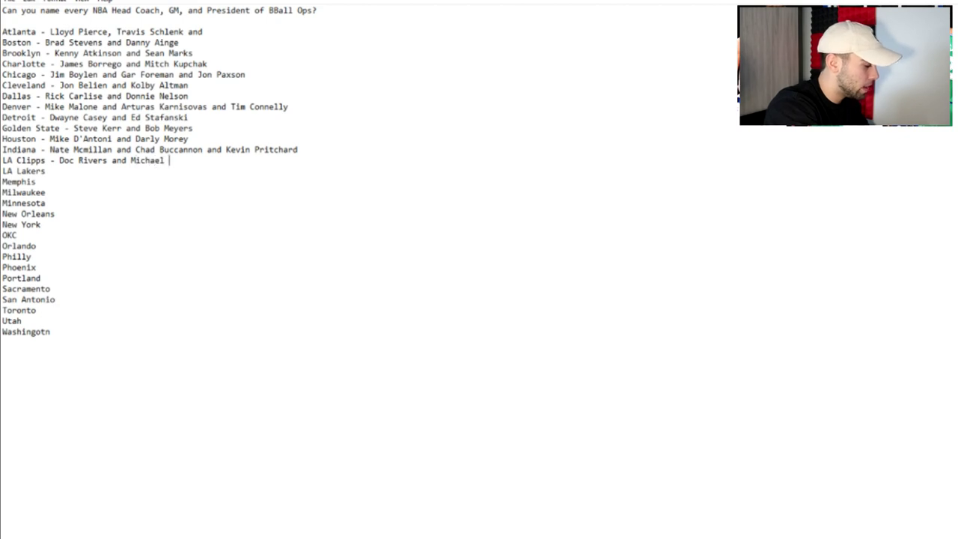
text(Winger)
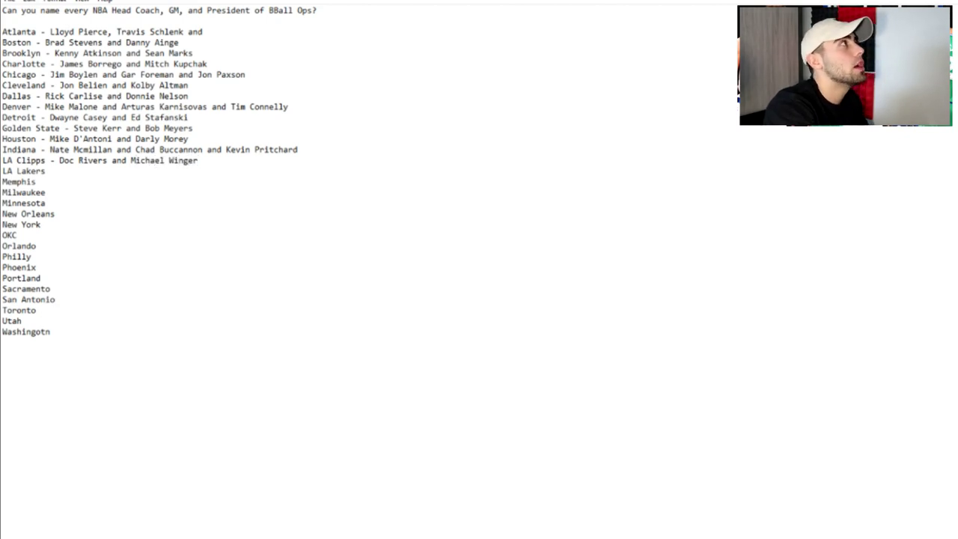
text( and)
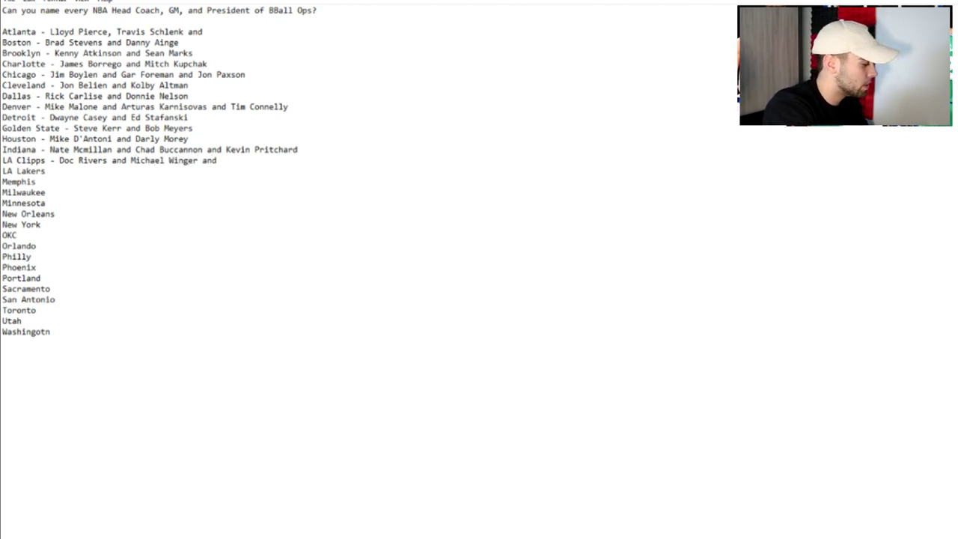
text( Lawrence Fr)
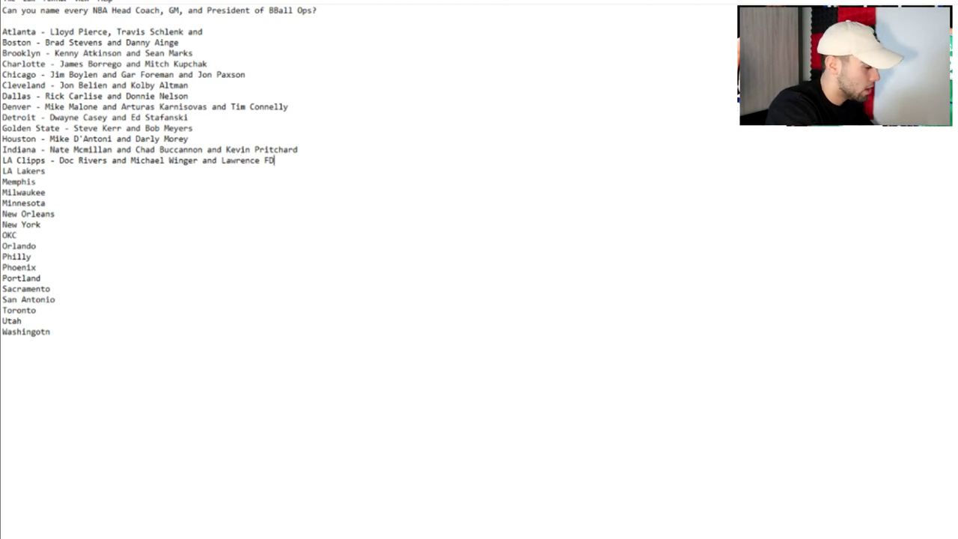
text(ank)
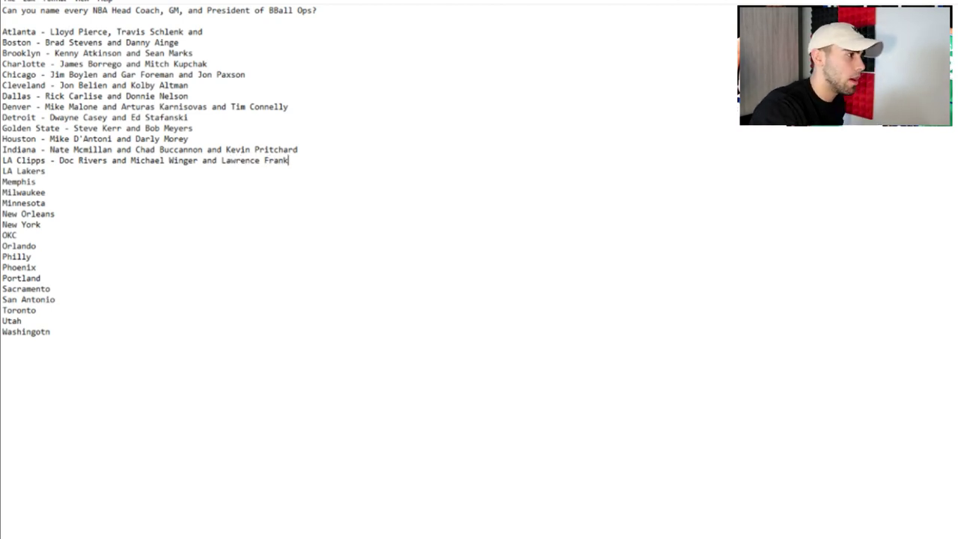
Fill in the LA Lakers line with "- Frank Vogel and Rob Pelinka".
key(Down)
text(- )
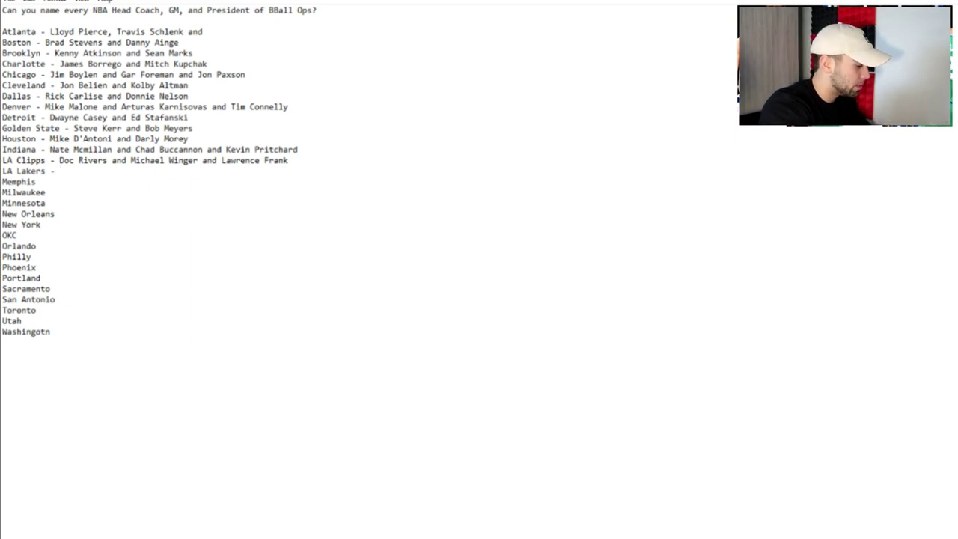
text(Frank Vogel and Rob Pelinka)
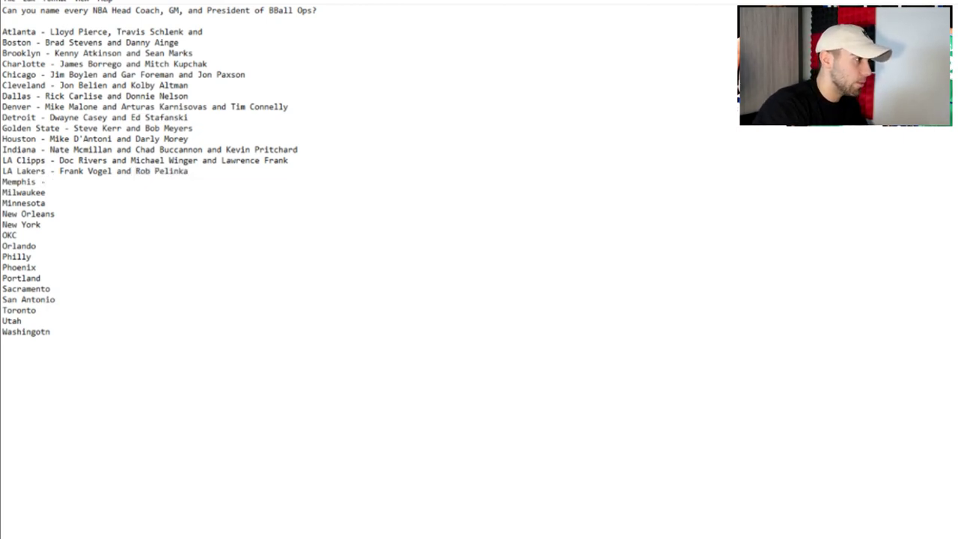
Fill in the Memphis line with "- Taylor Jenkins and Zach Kleiman".
text(- Ta)
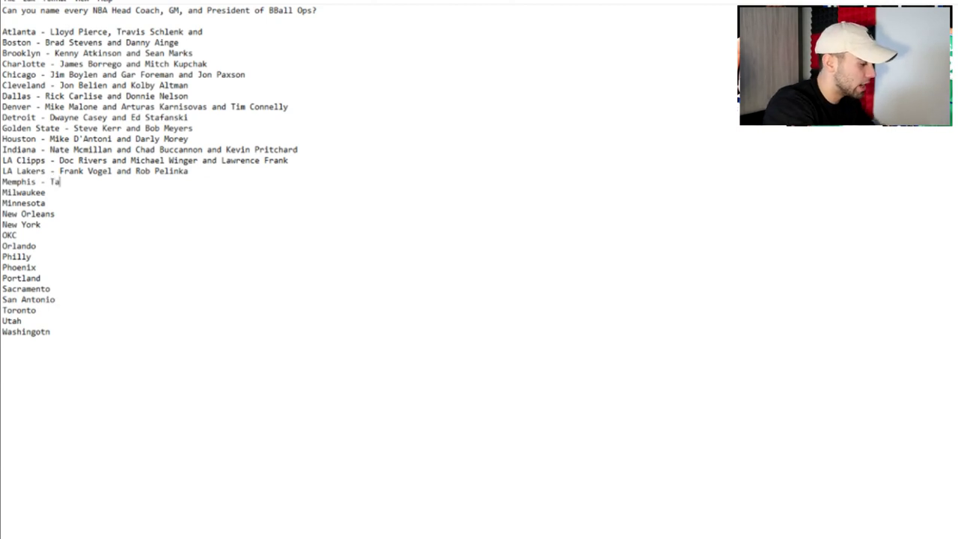
text(ylor Jenkins and)
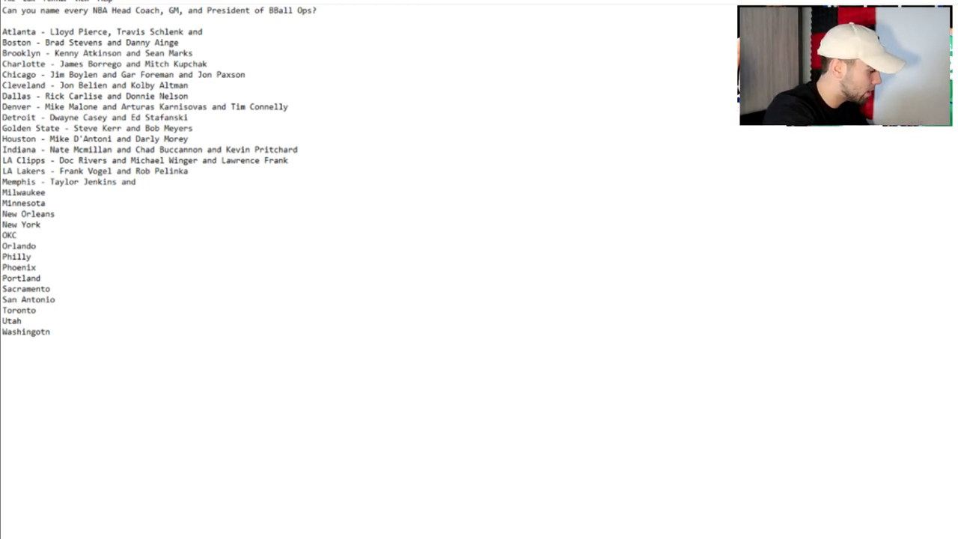
text(A)
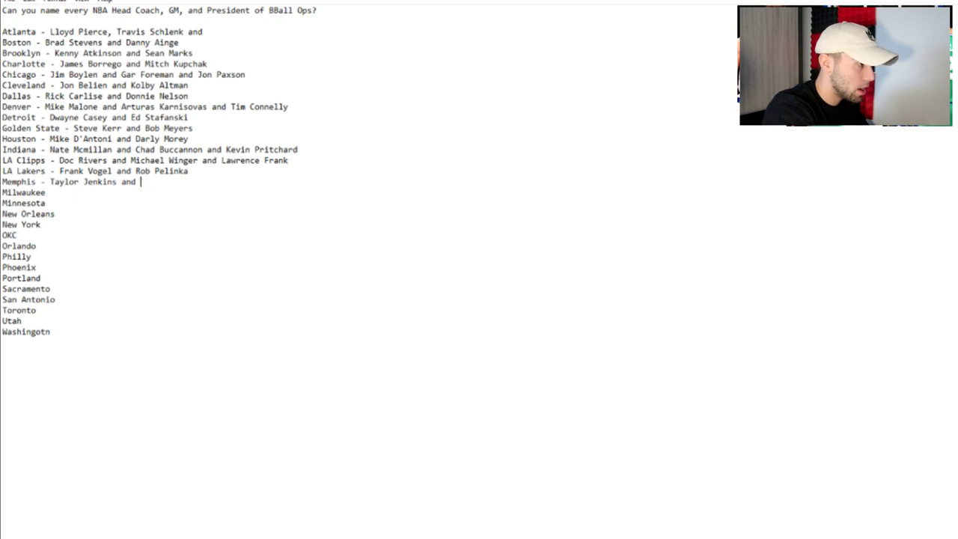
text(ach Kleiman )
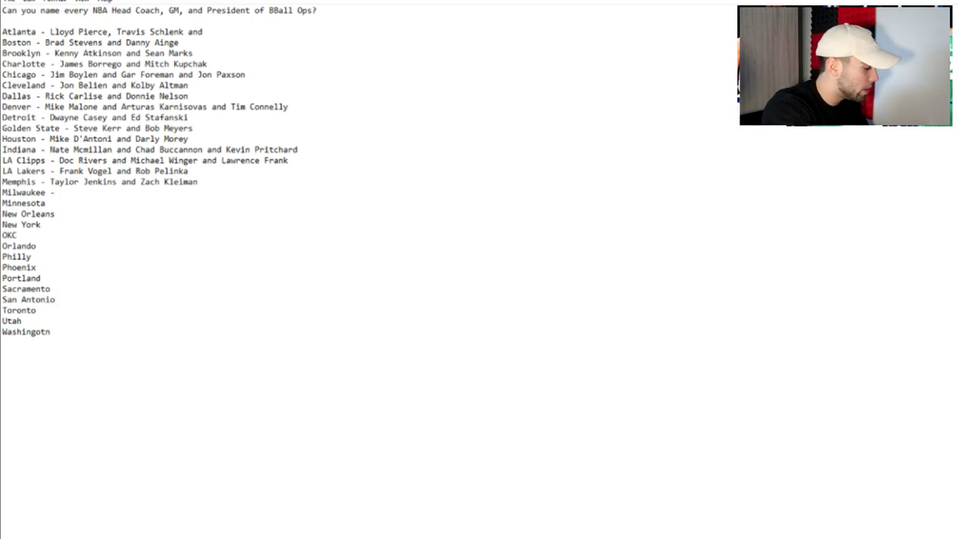
Fill in the Milwaukee line with "- Mike Budenholzer and Jon Horst".
text(Mike Buden)
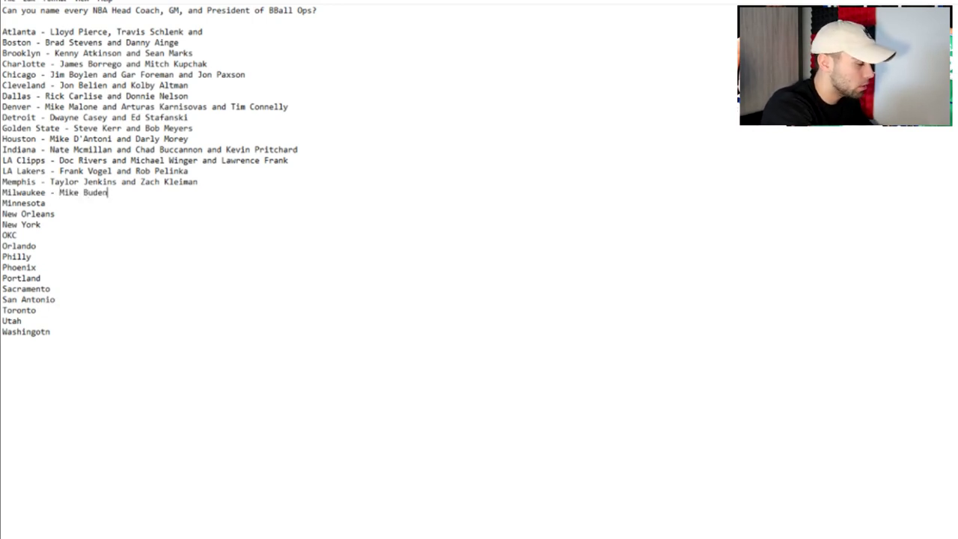
text(holzer and Jon)
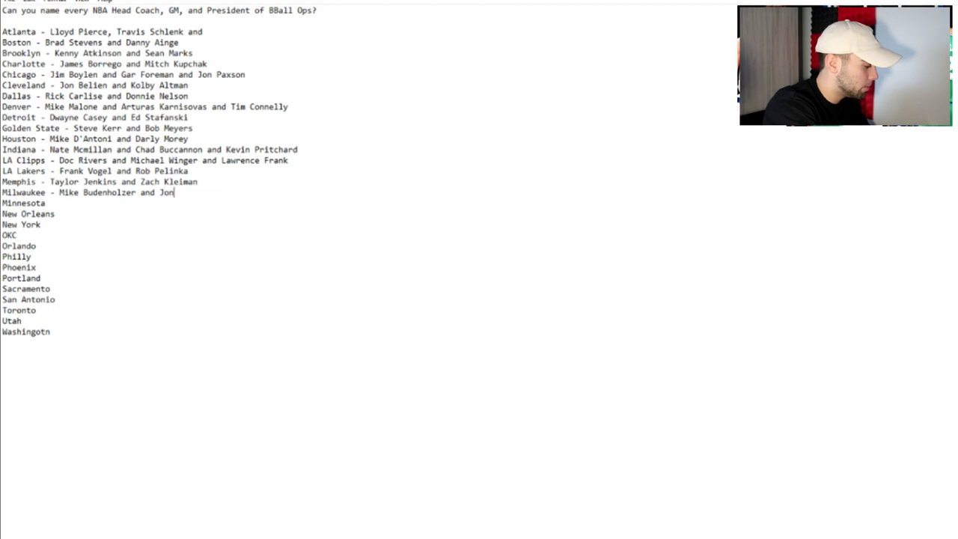
text( Horst)
Fill in the Minnesota line with "- Ryan Saunders and Scott Laydon and Gersson Rosas".
key(Down)
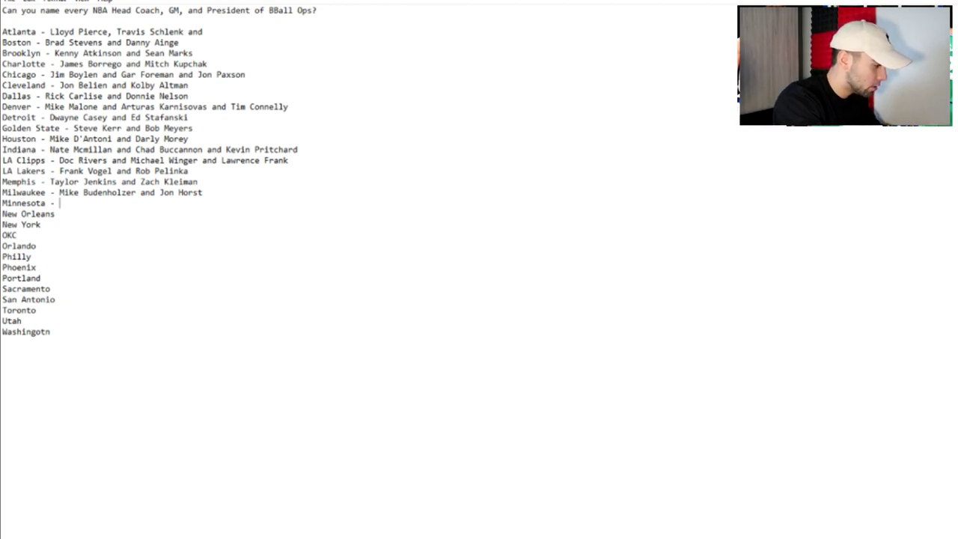
text( Ryan Saun)
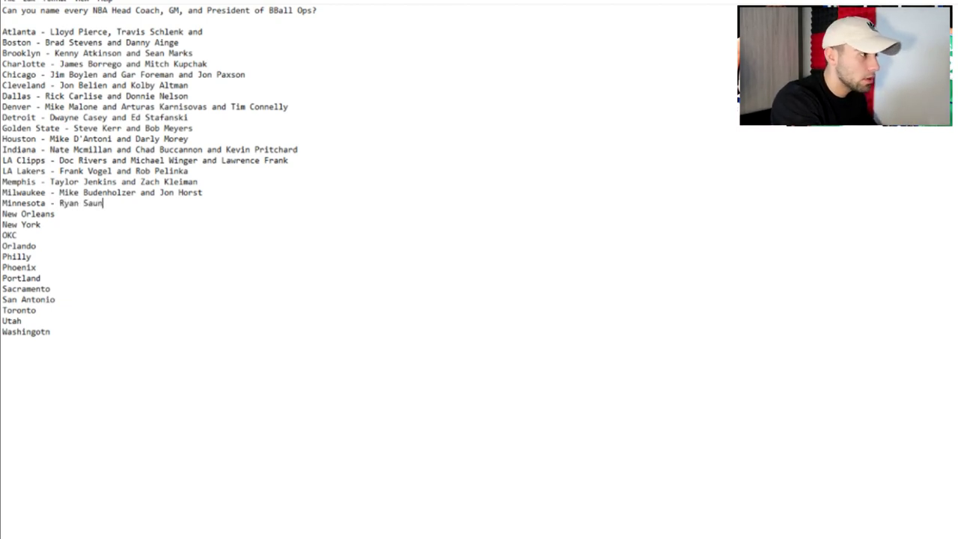
text(ders and )
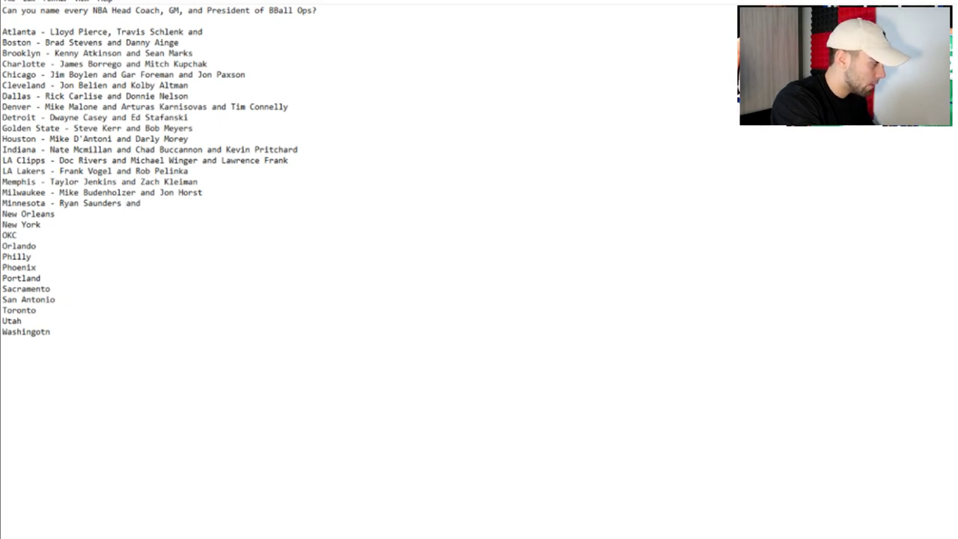
text(Scott La)
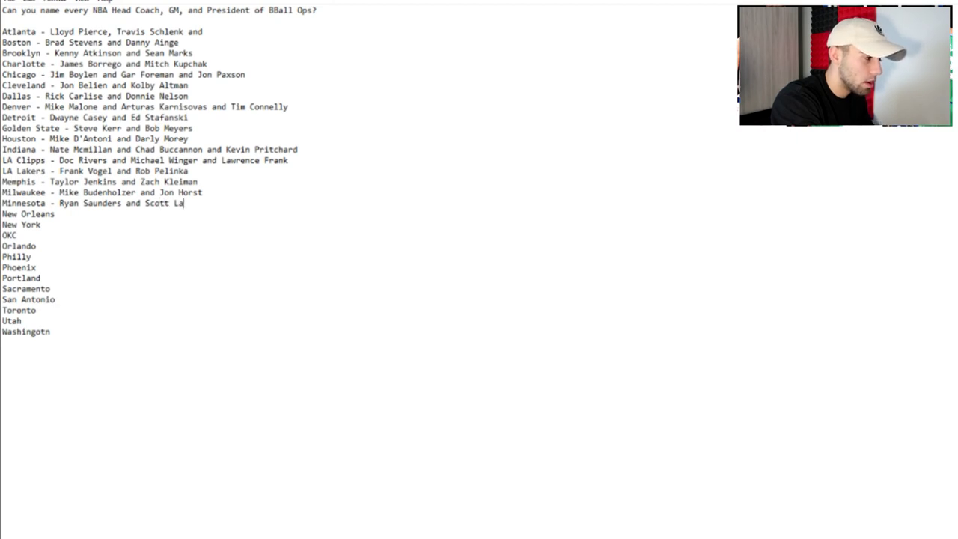
text(ydon and )
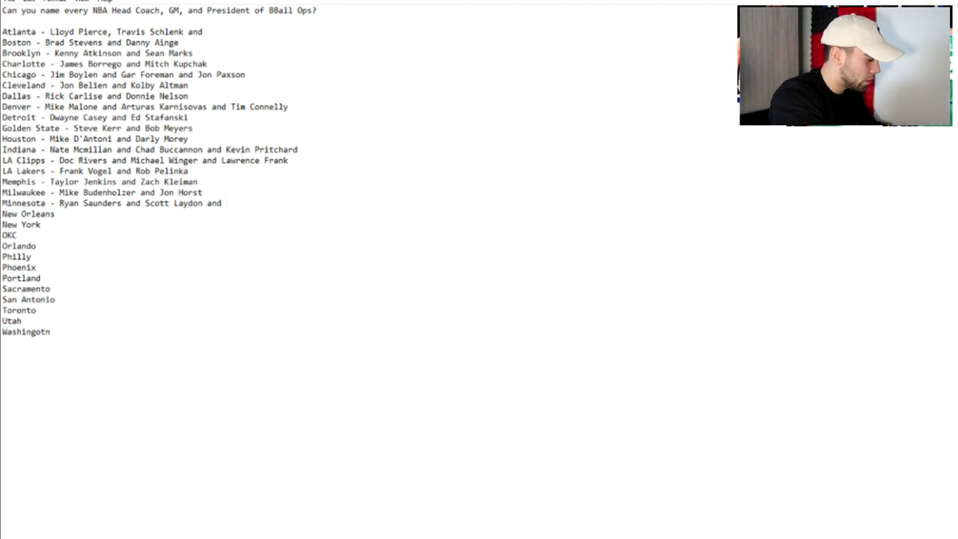
text(Gersson Rosas)
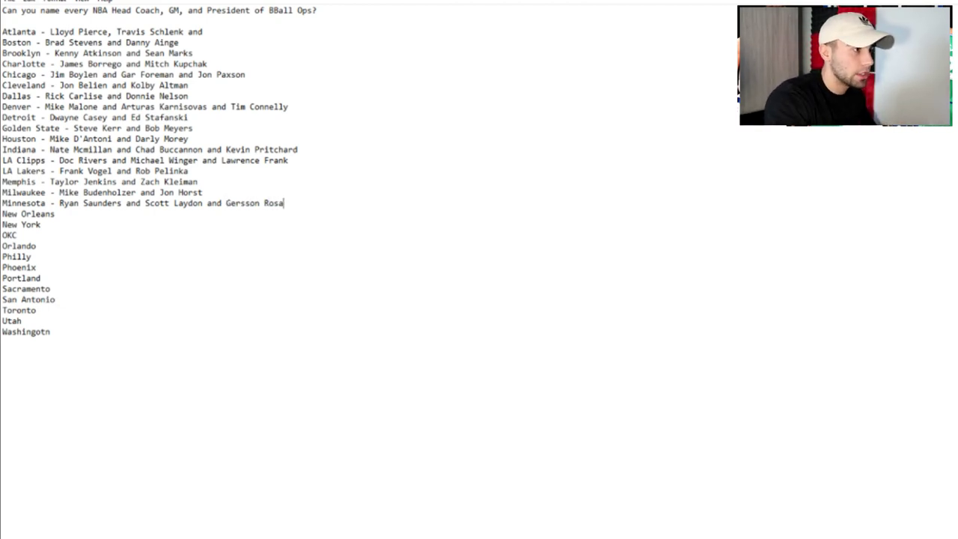
Fill in the New Orleans line with "- Alvin Gentry and Trajan Langdon and David Griffin".
key(Down)
text(- )
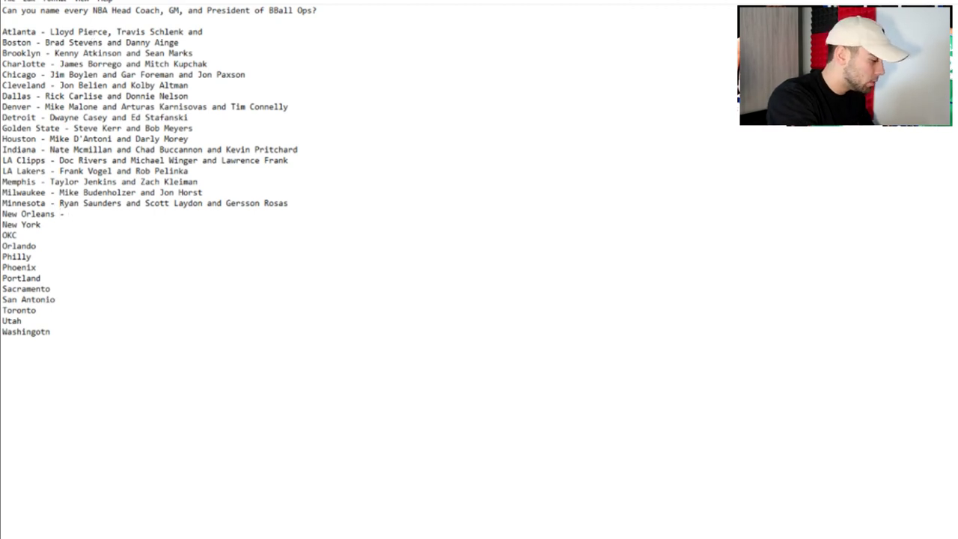
text(Alvin G)
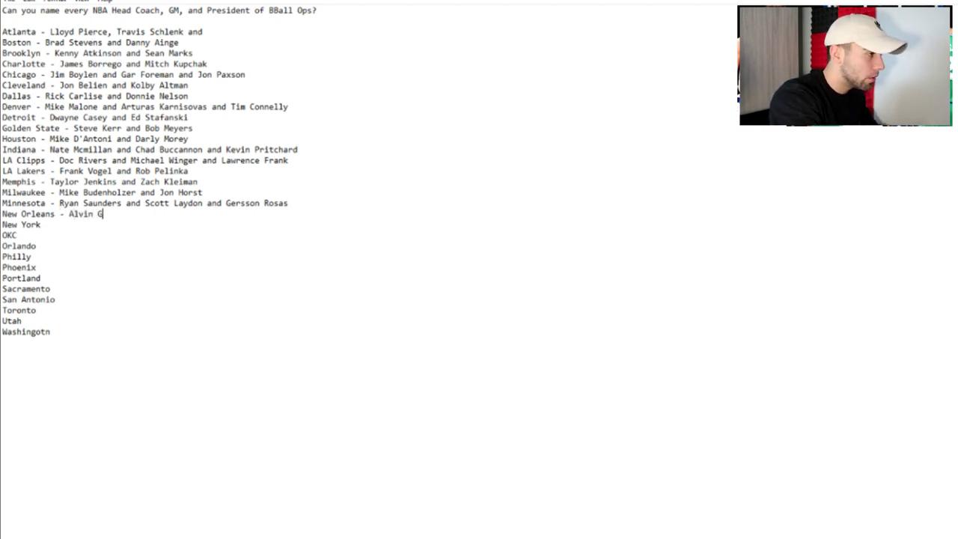
text(entry and )
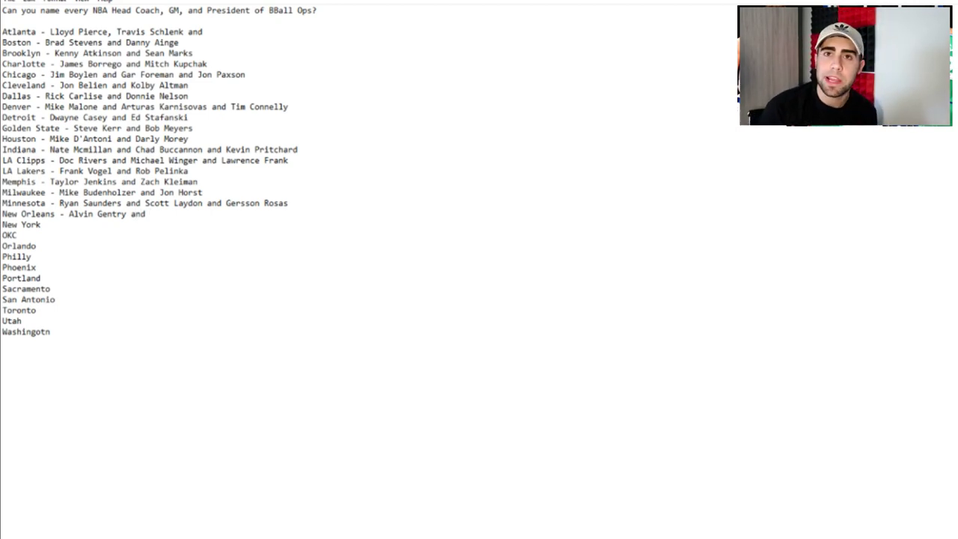
text(Tr)
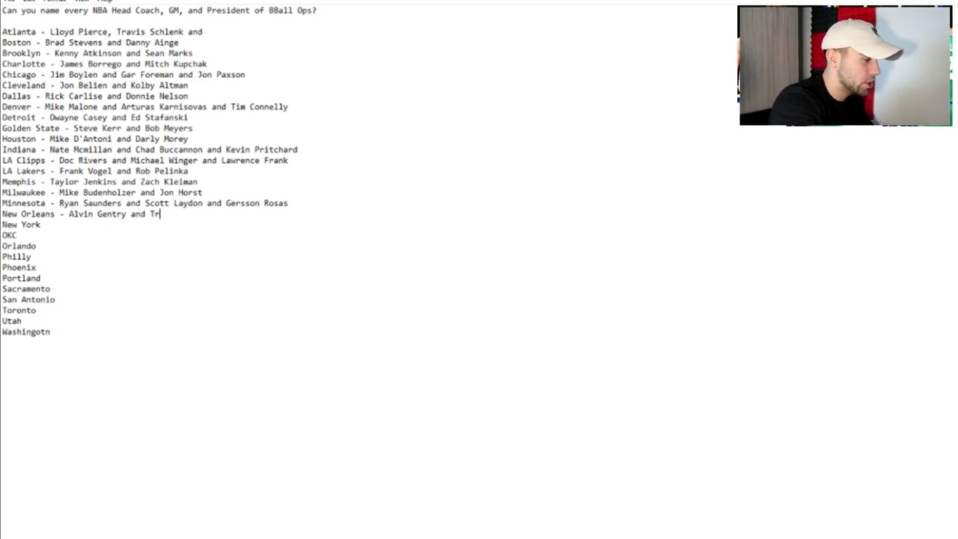
text(ajan Lango)
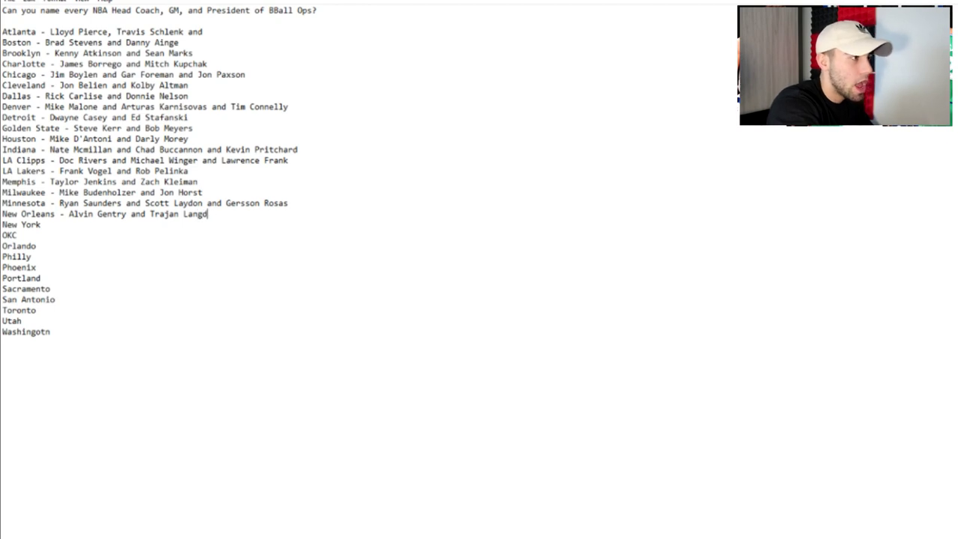
text(on and Davi)
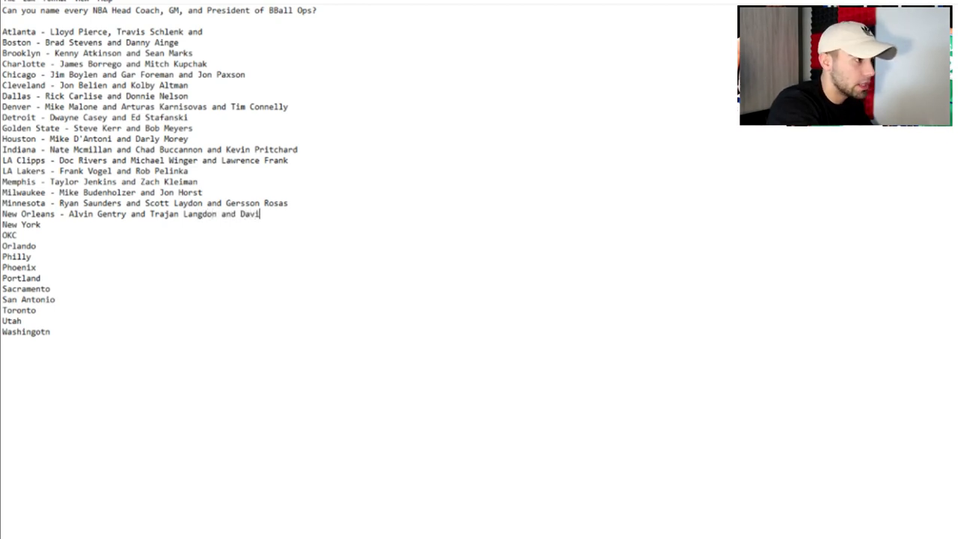
text(d Griff)
key(BackSpace)
key(BackSpace)
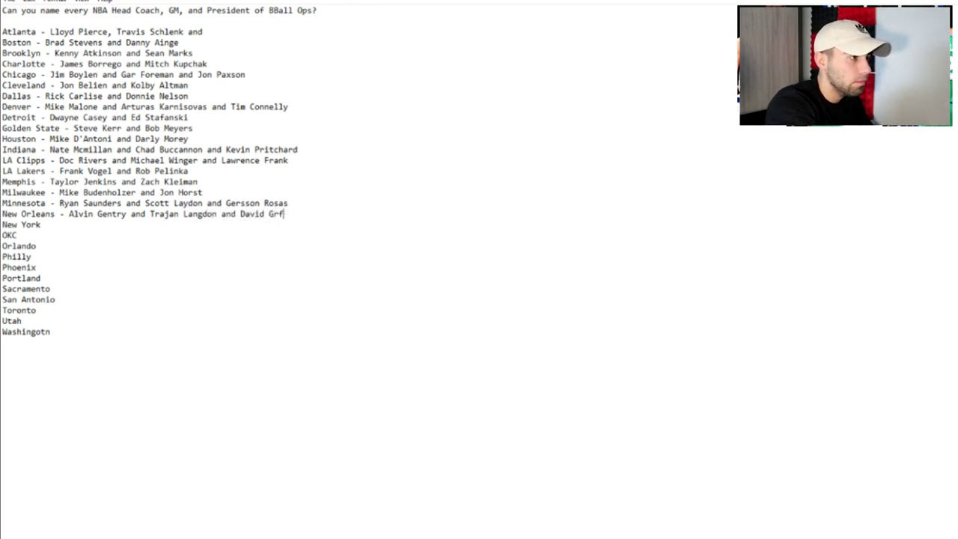
text(ffin)
Fill in the New York line with "- David Fizdale and Scott Perry and Steve Mills".
key(Down)
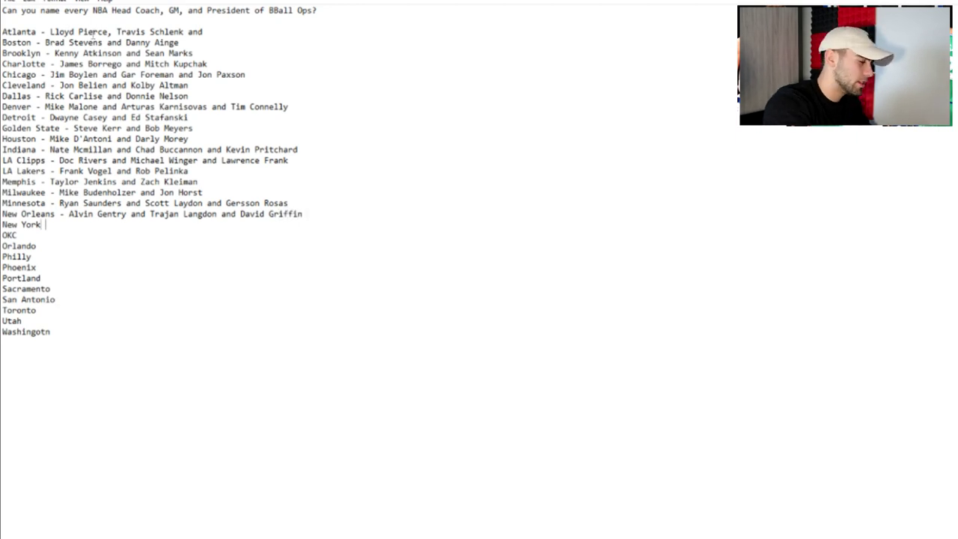
text(-)
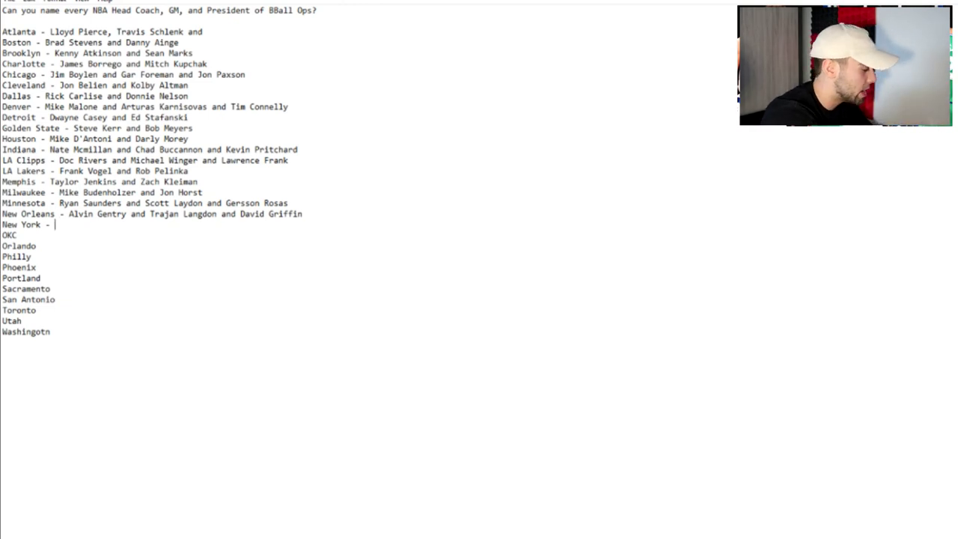
text(David Fiza)
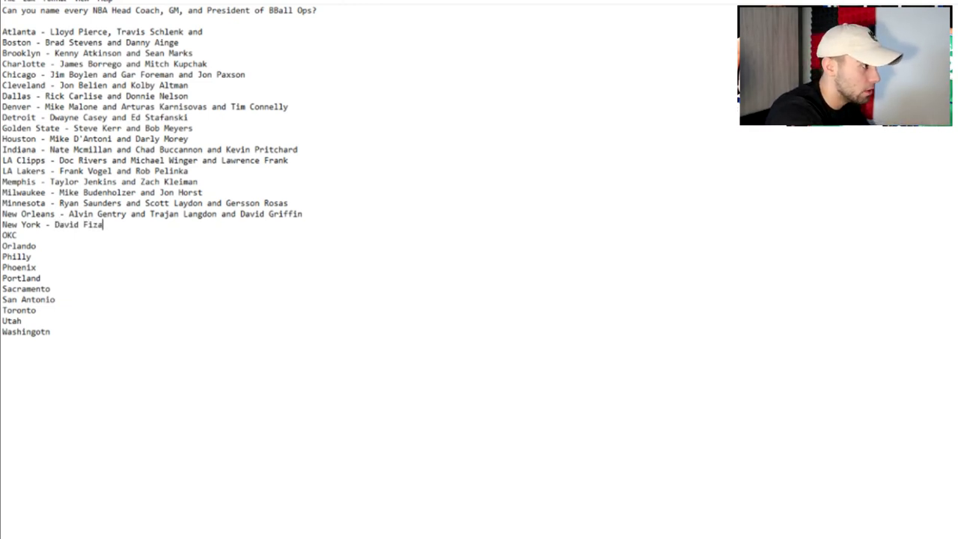
key(BackSpace)
text(dale and)
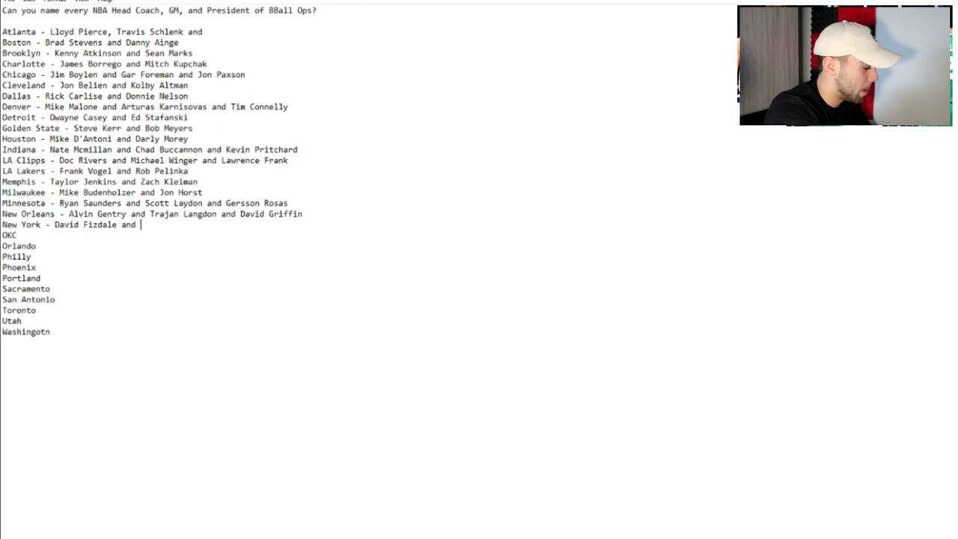
text( Scott Perry)
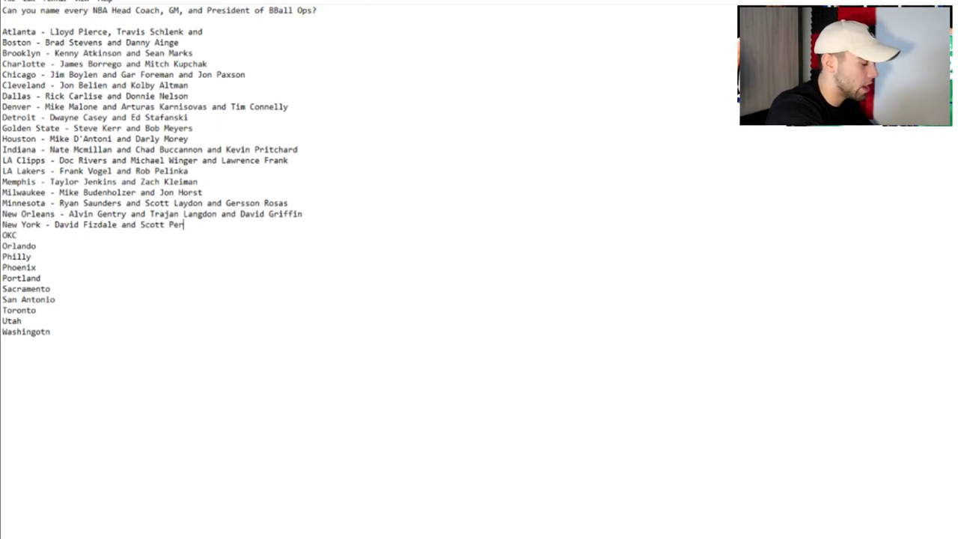
text( and Steve Mills)
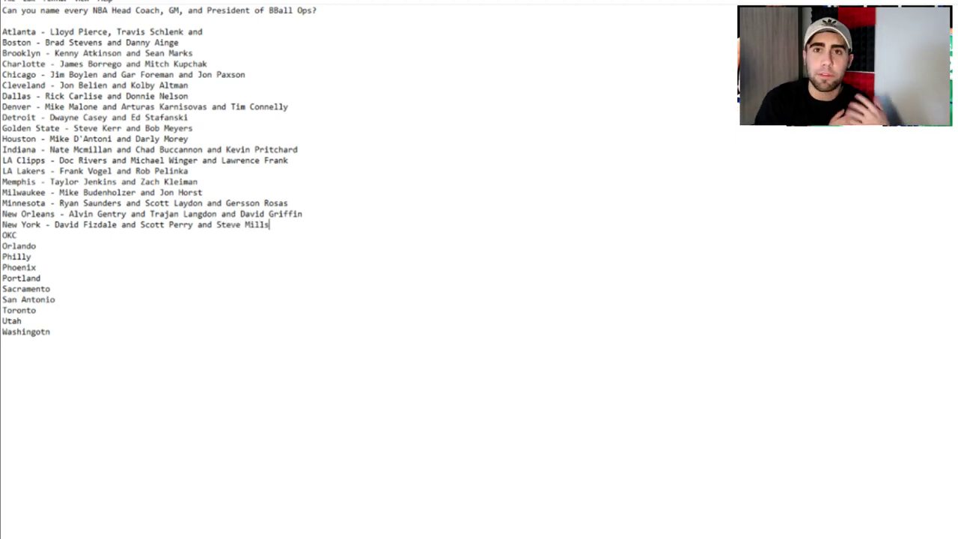
Fill in the OKC line with "- Billy Donnovan and Sam Presti".
click(17, 235)
text(- )
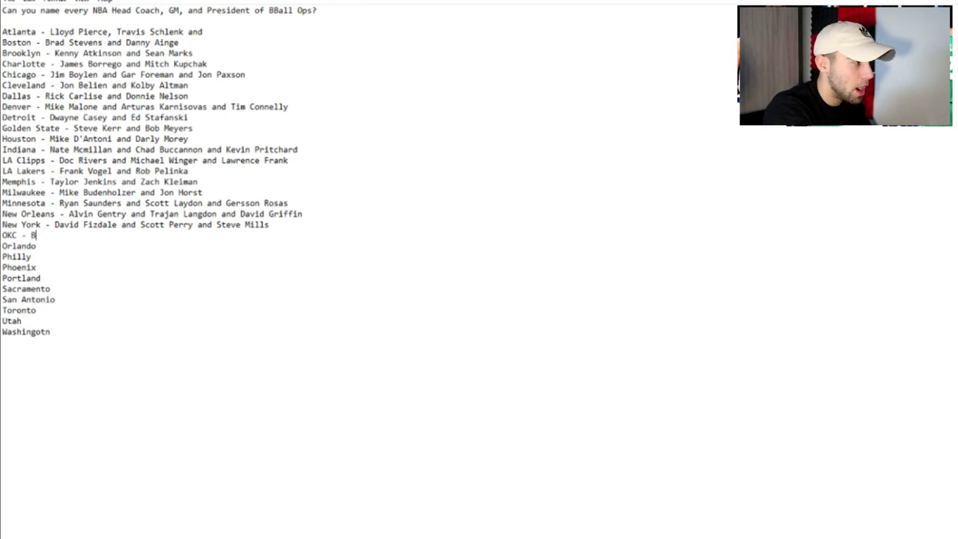
text(Billy D)
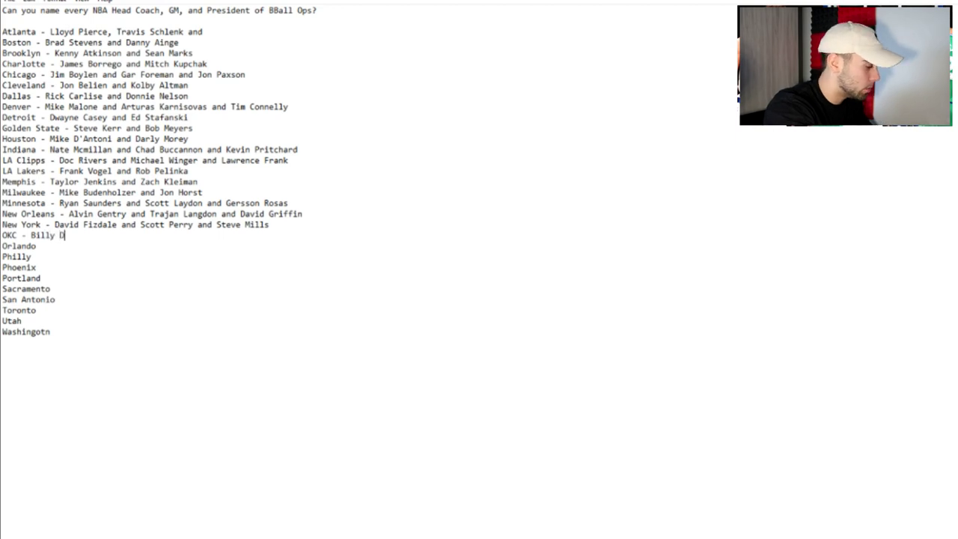
text(onnovan a)
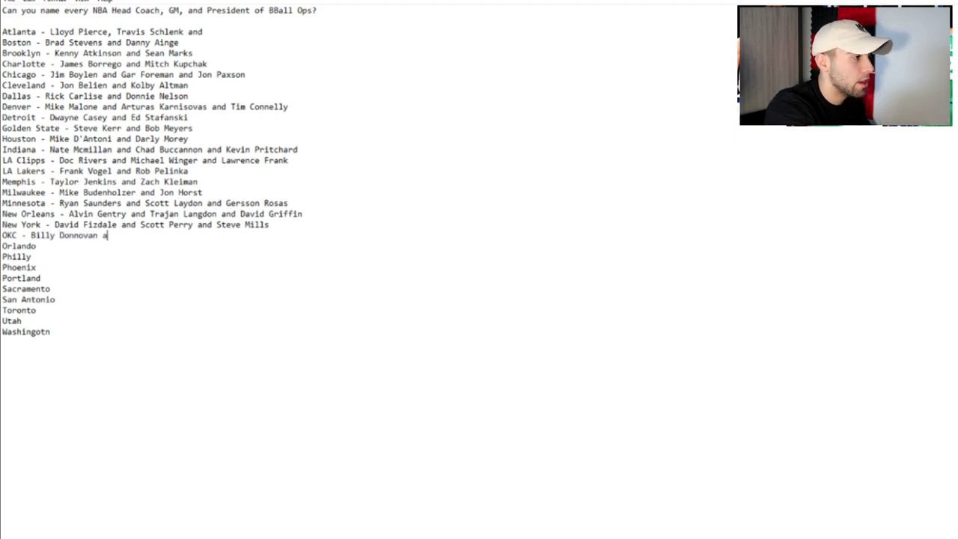
text(nd Sam Prwes)
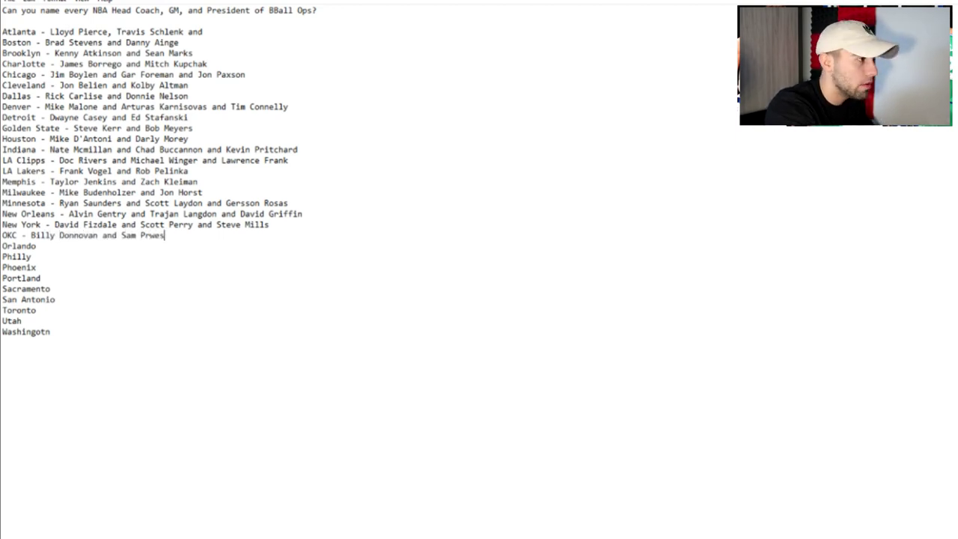
key(BackSpace)
key(BackSpace)
key(BackSpace)
text(esti)
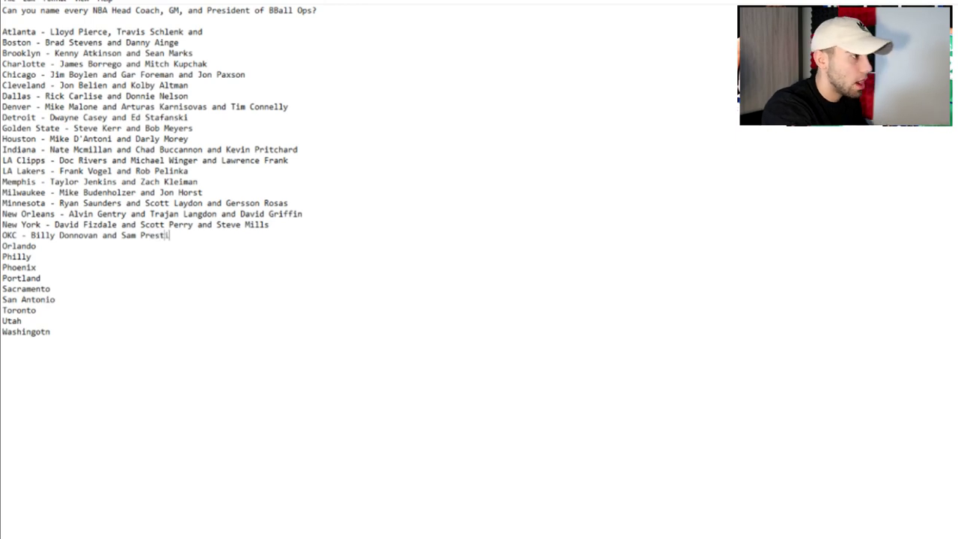
Fill in the Orlando line with "- Steve Clifford and John Hammond and Jeff Welters".
click(36, 245)
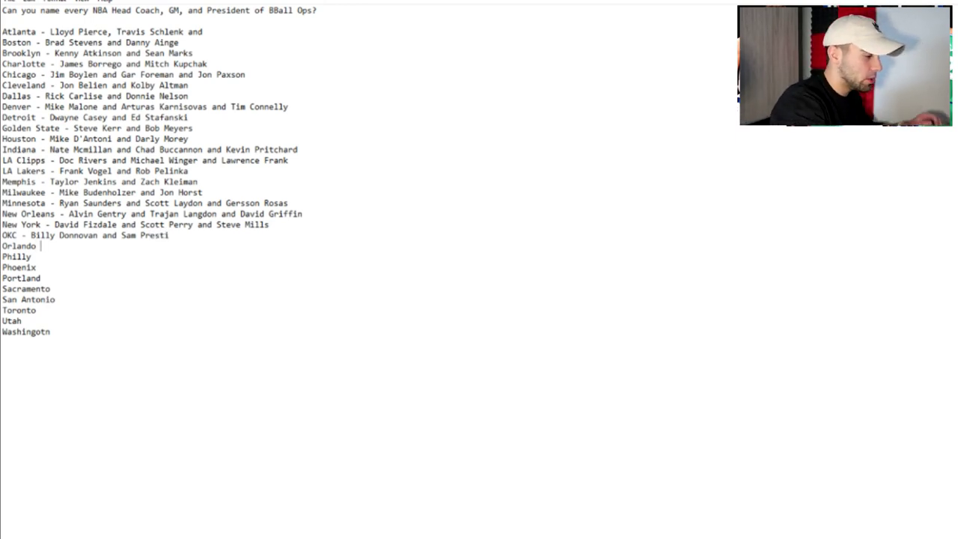
text(- )
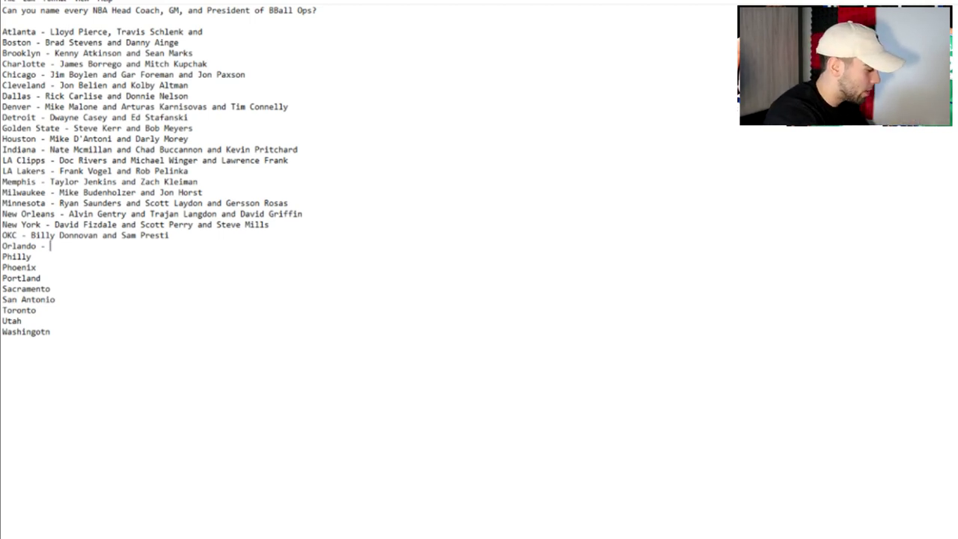
text(Steve Cliffor)
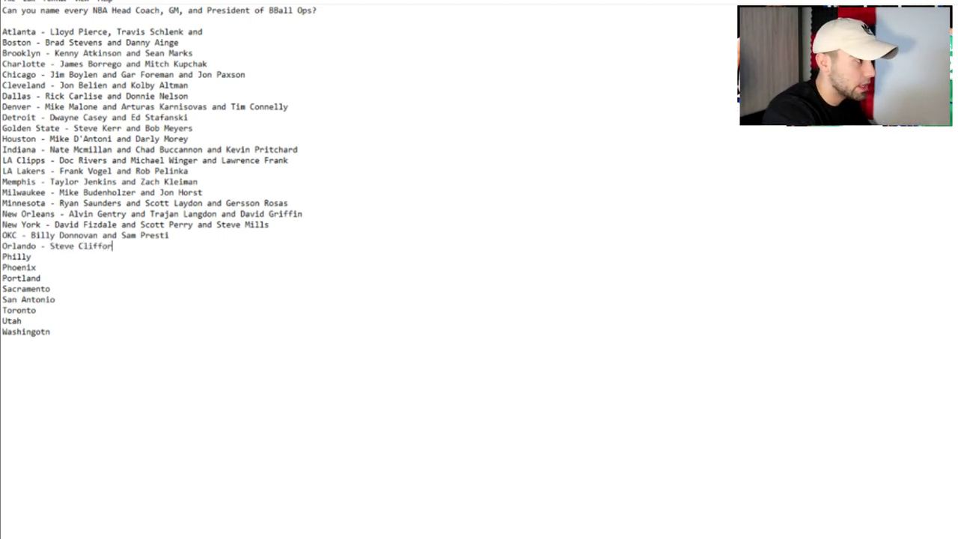
text(d and John )
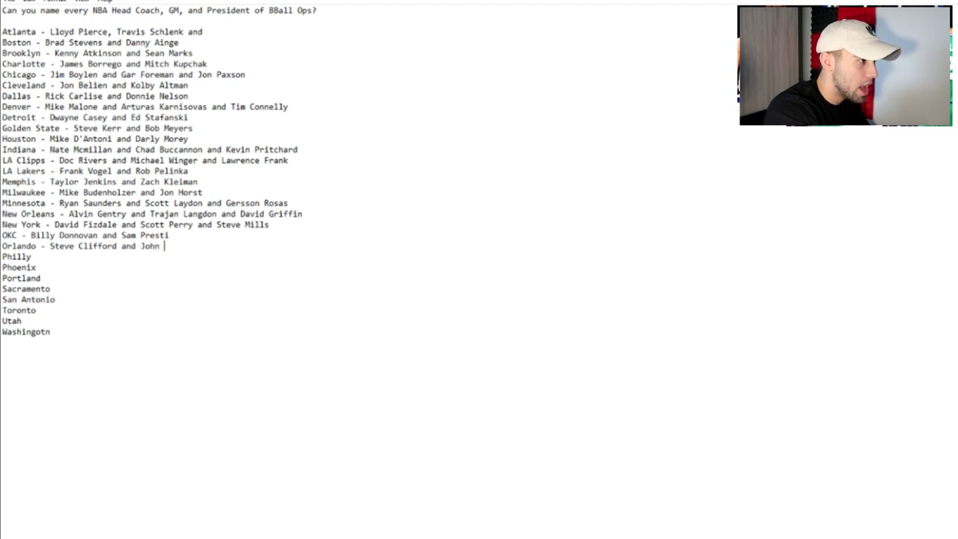
text(Hammond )
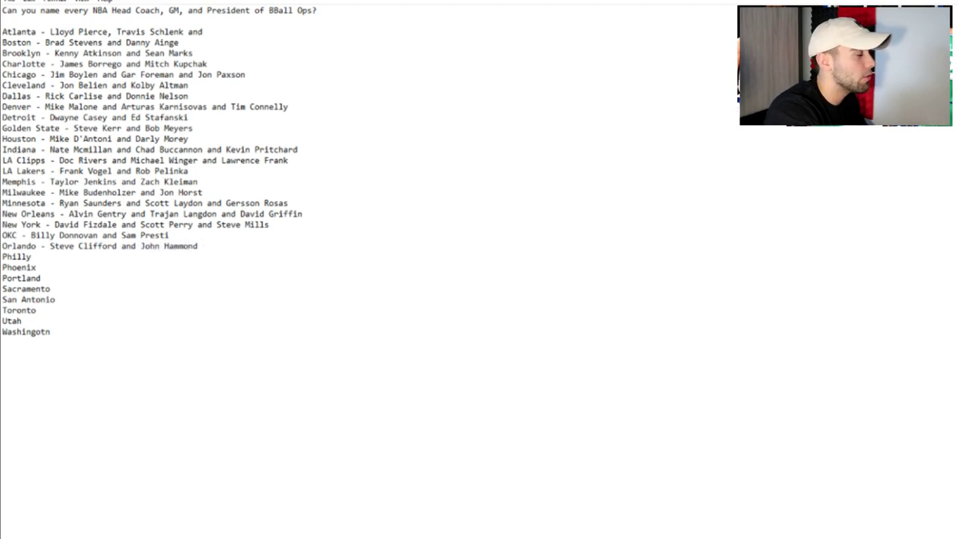
text(and Jeff We)
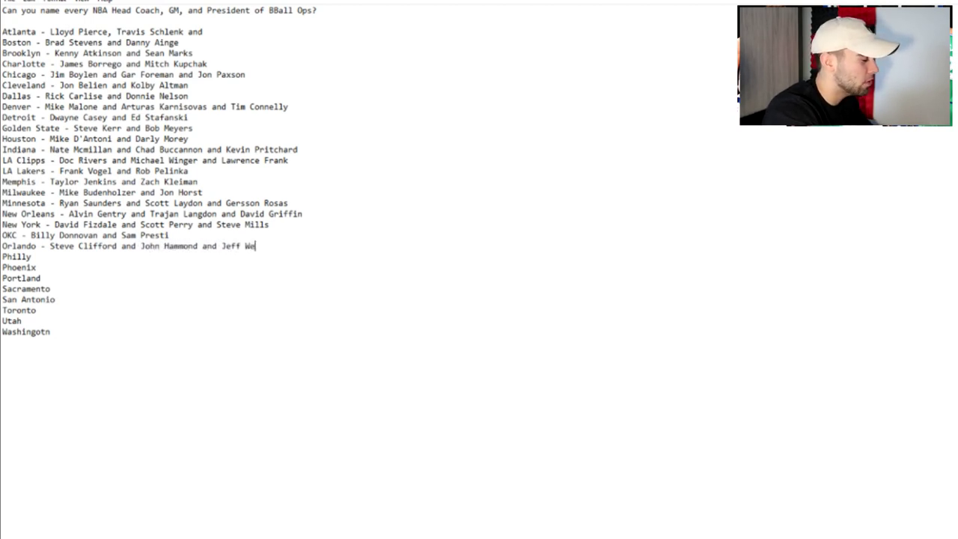
text(lters)
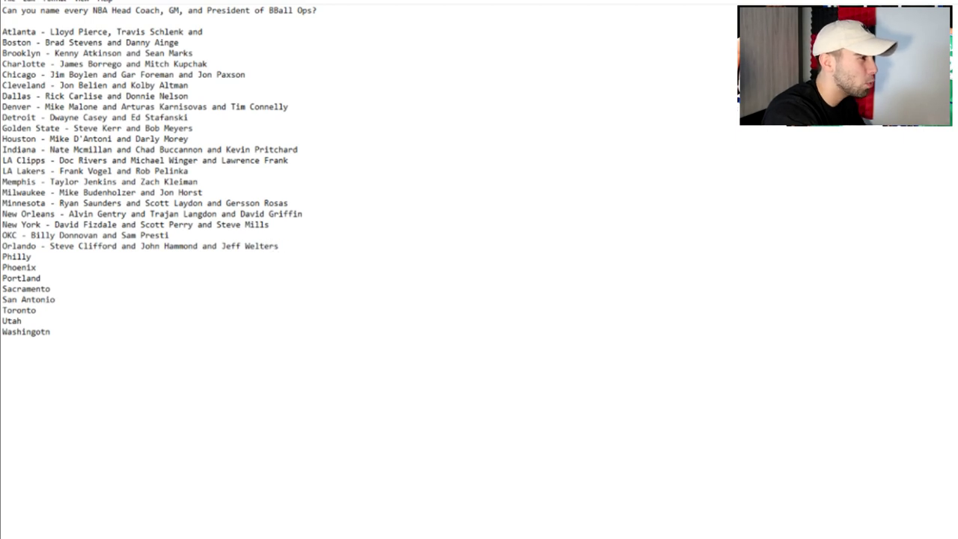
Fill in the Philly line with "- Brett Brown and Elton Brand".
click(32, 256)
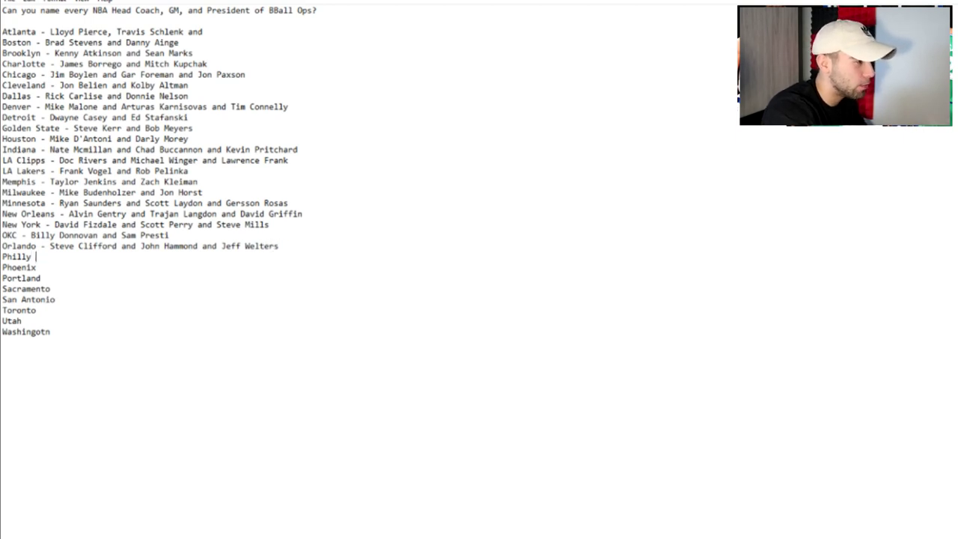
text(- )
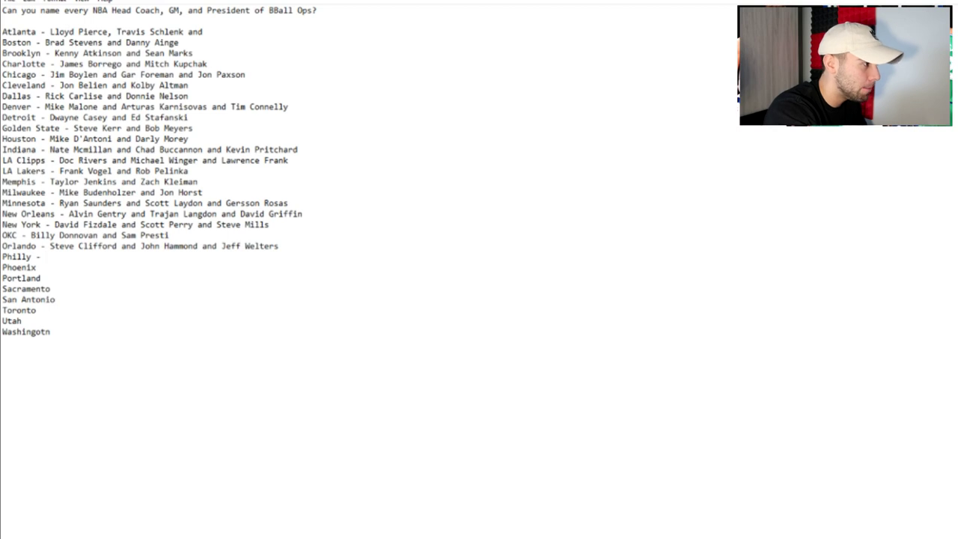
text(Bret)
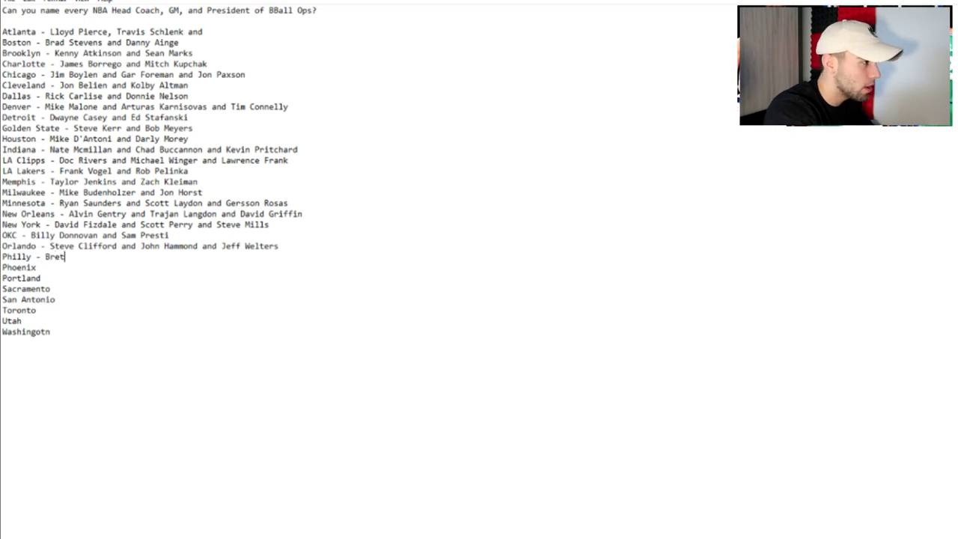
text(t Brown)
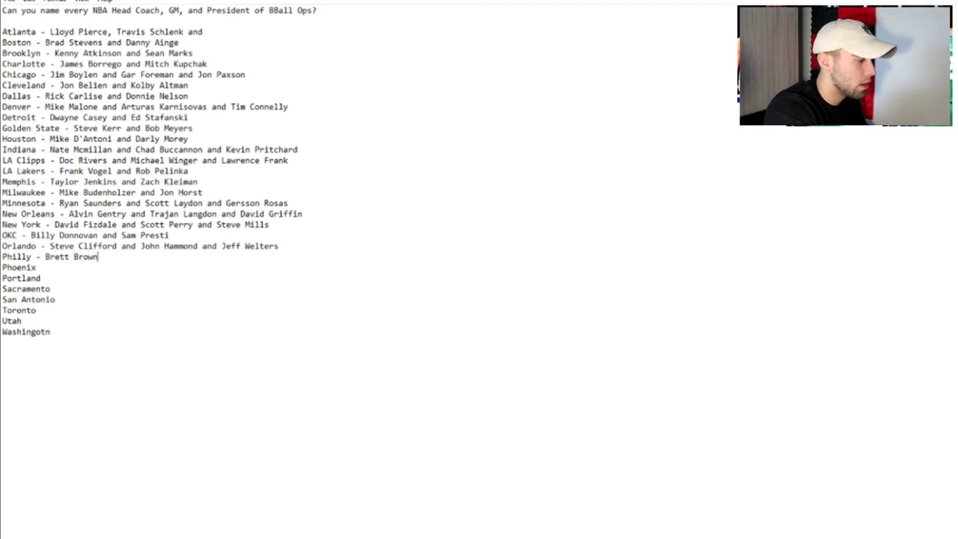
text( and Elton Brand)
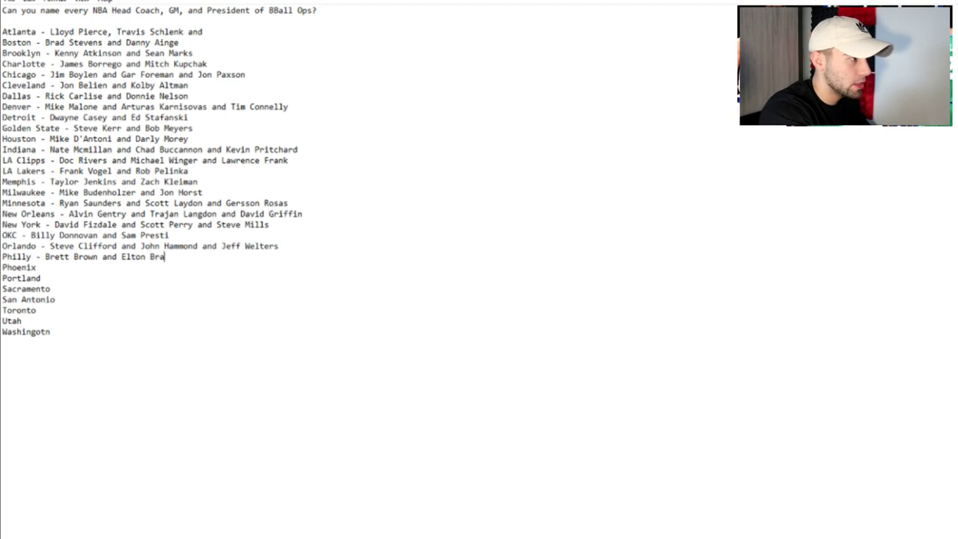
Fill in the Phoenix line with "- Monty Williams and James Jone and ????".
click(36, 267)
text(-)
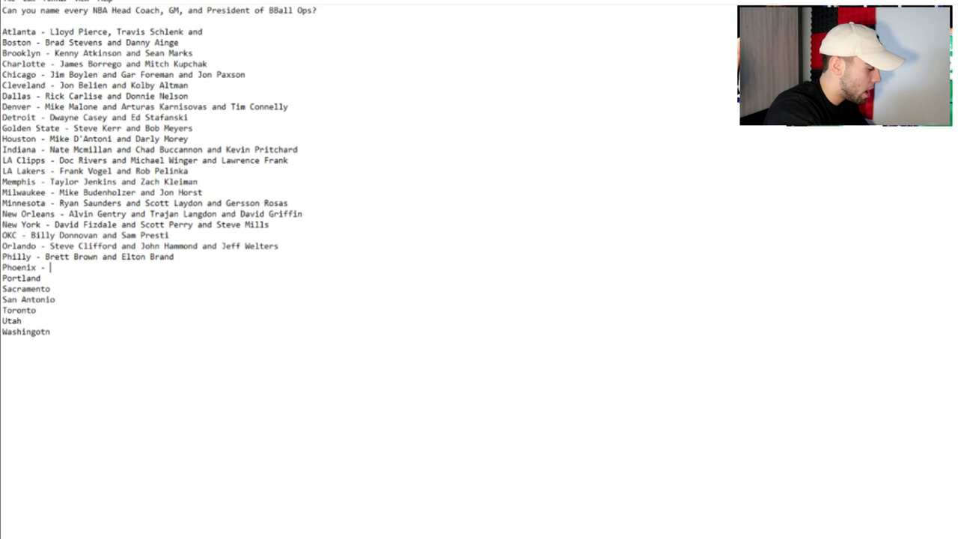
text(Monty Willia)
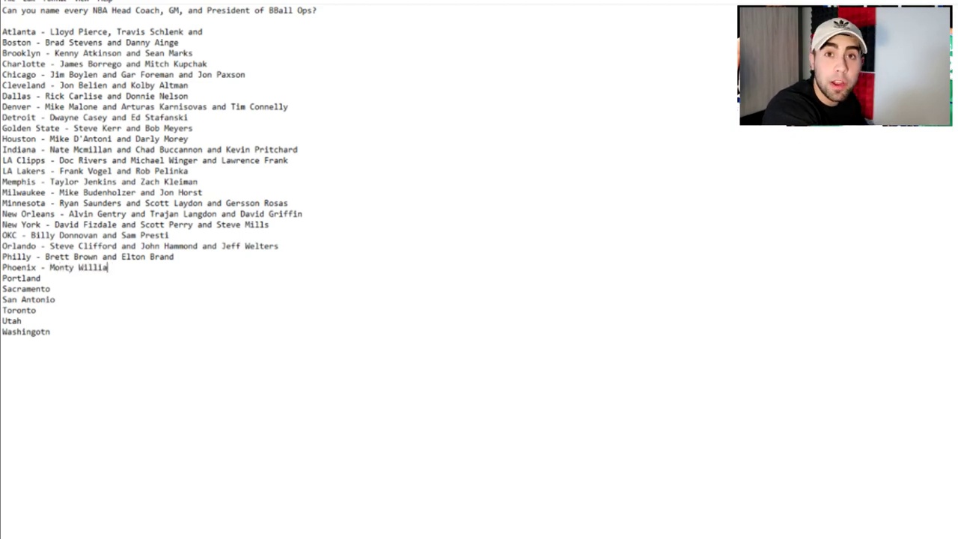
text(ms and )
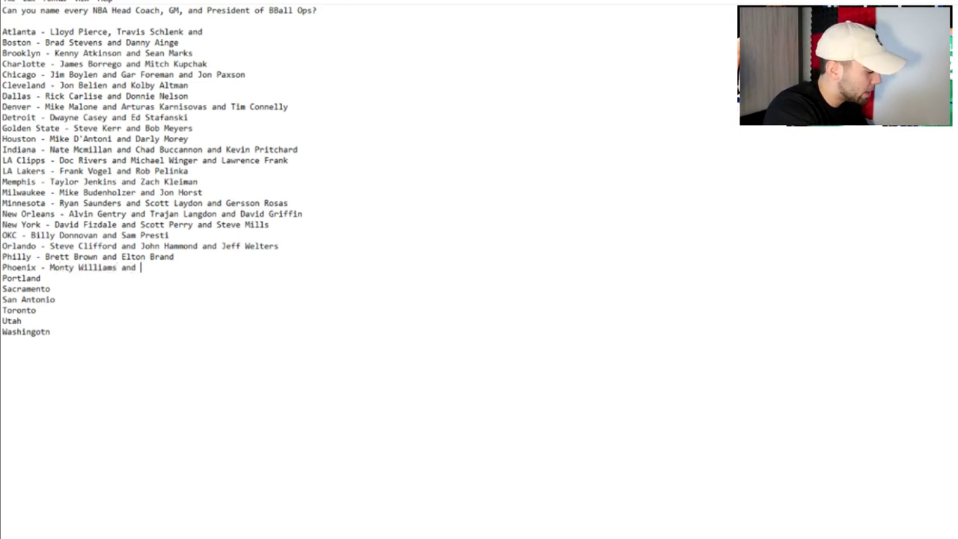
text(James Jone )
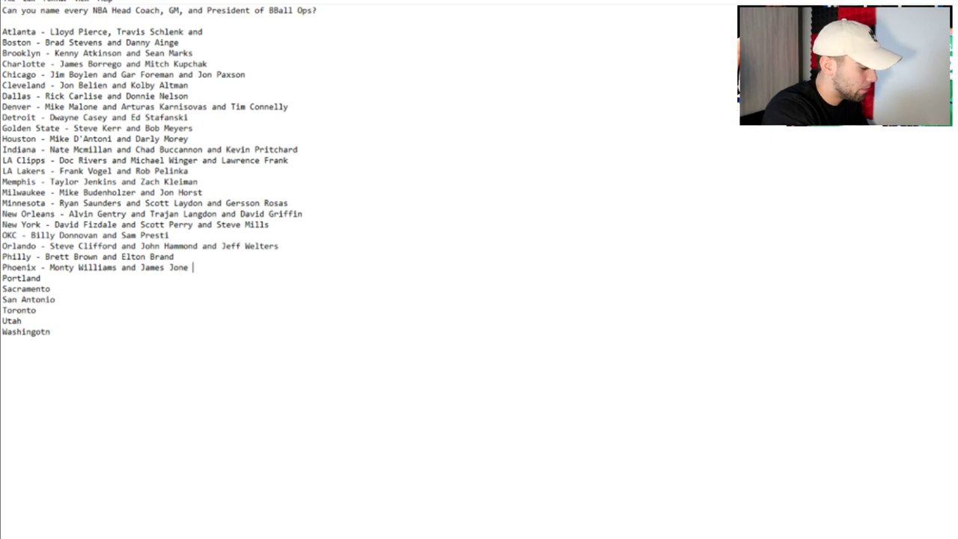
text(and ????)
Fill in the Portland line with "- Terry Stotts and Neil Olshey and ???".
key(Down)
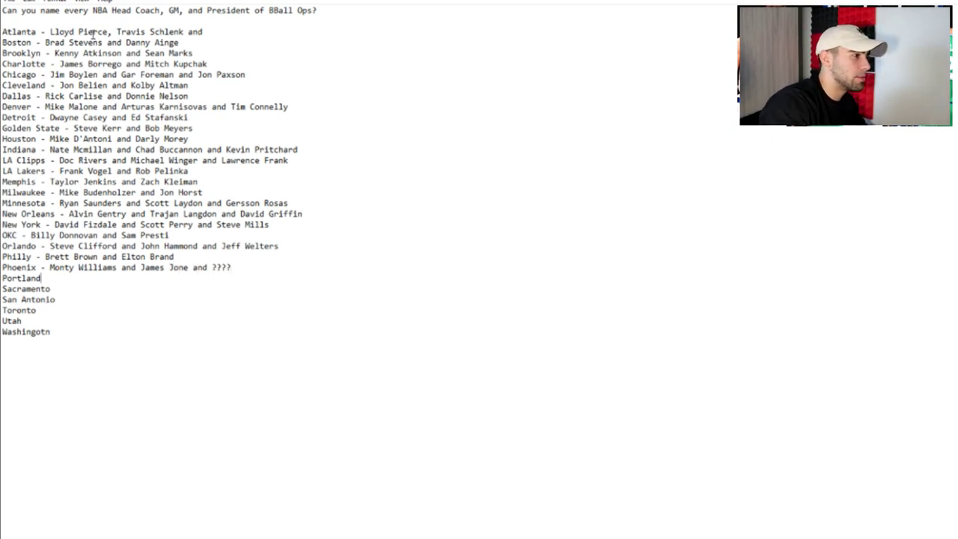
text(-)
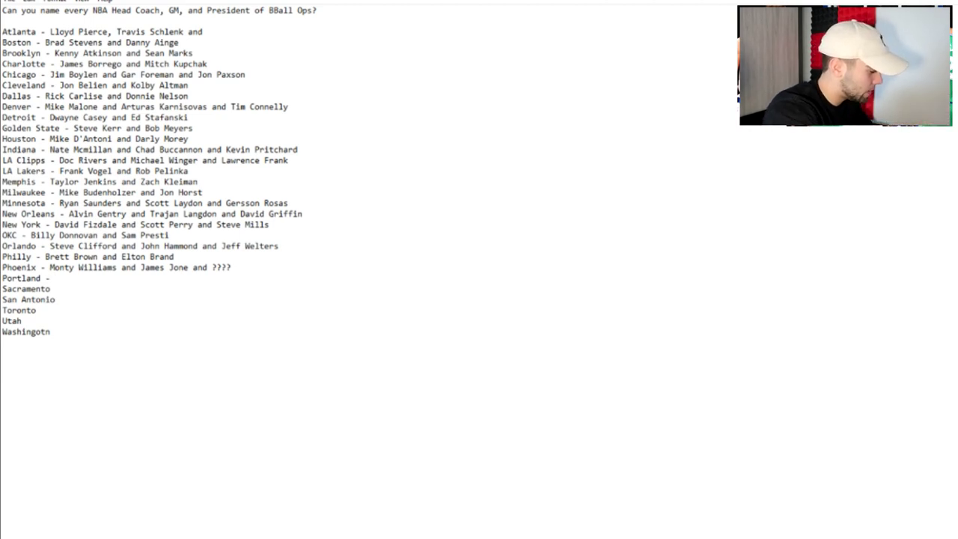
text(Terry St)
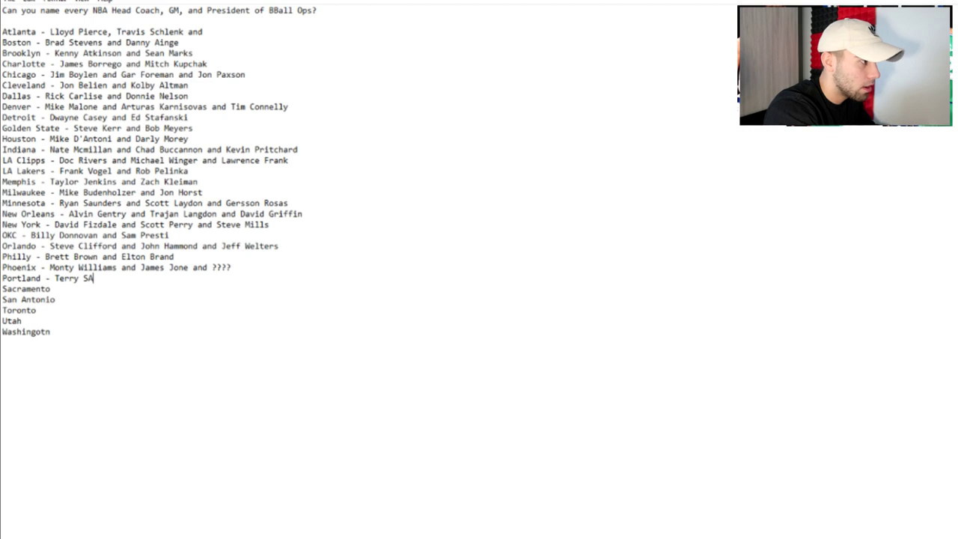
text(otts a)
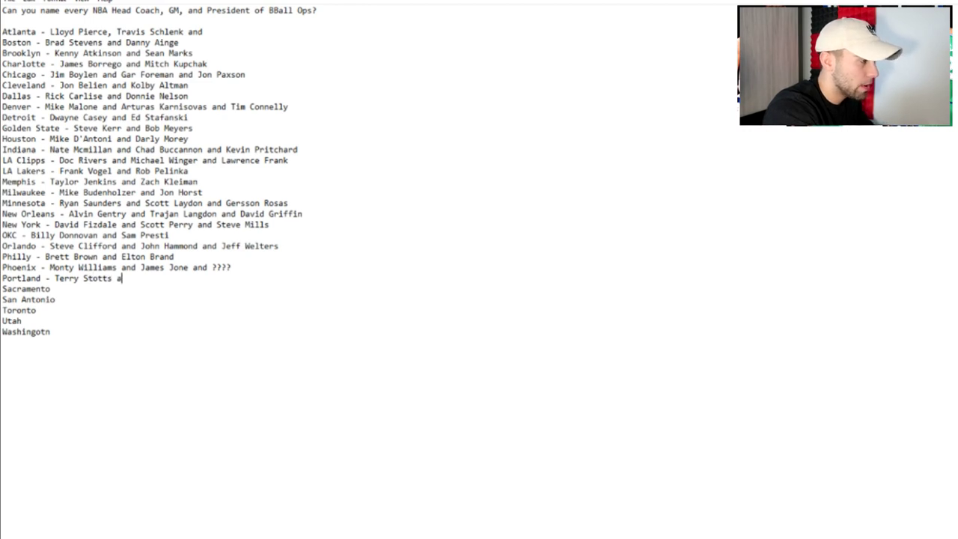
text(nd Neil Ol)
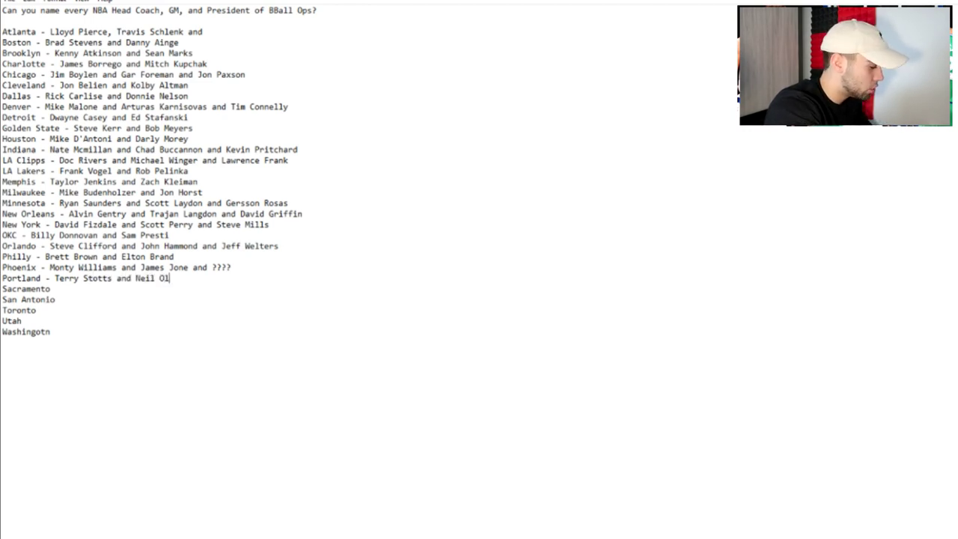
text(shey and ???)
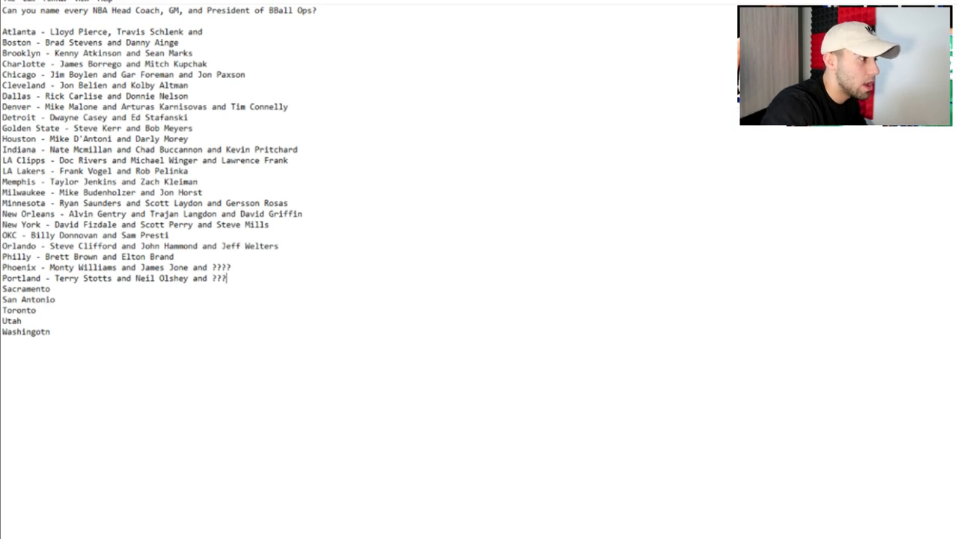
Fill in the Sacramento line with "- Luke Walton and Vlade Divac".
click(50, 289)
text(- Luk)
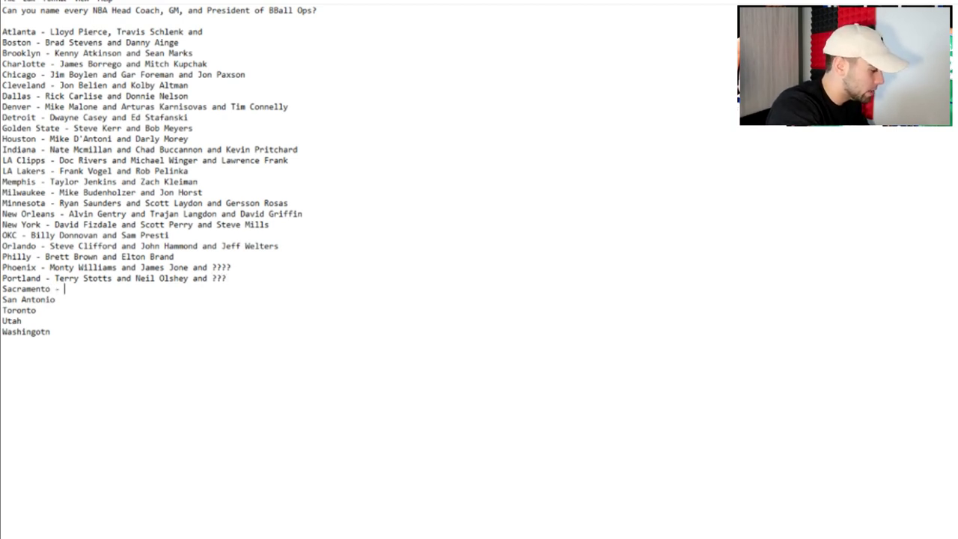
key(BackSpace)
text(ke Walto)
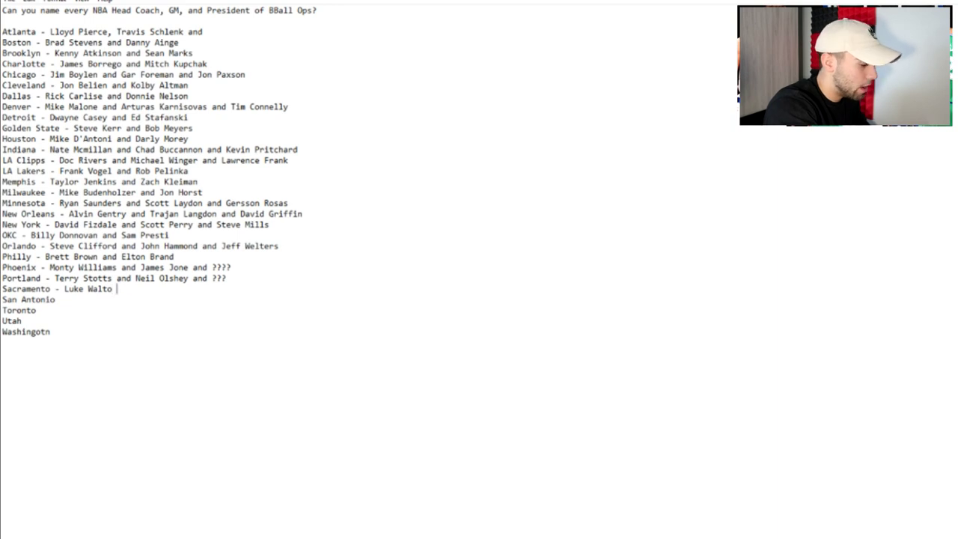
key(BackSpace)
text(n )
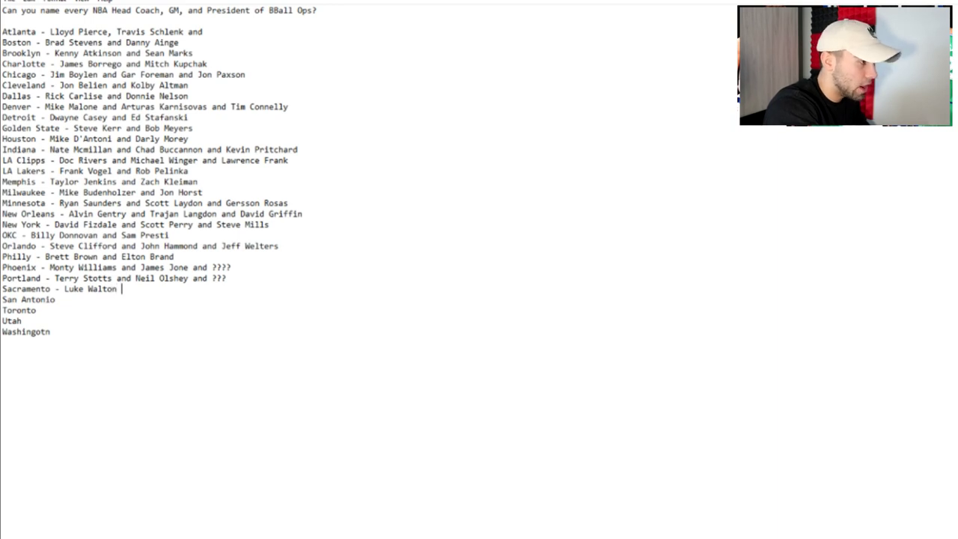
text(and Vlade Divac)
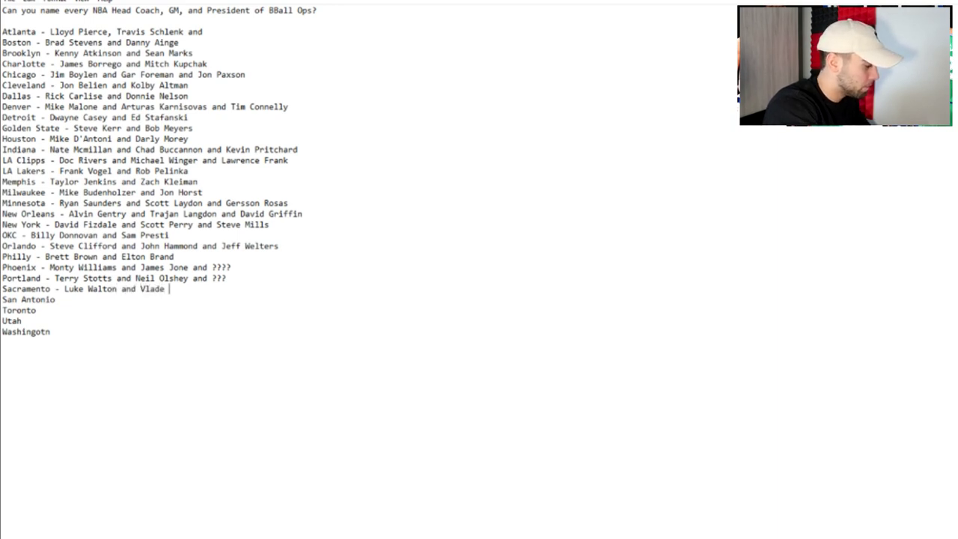
Fill in the San Antonio line with "- Greg Poppavich and Brian Wright and R.C. Buford".
key(Down)
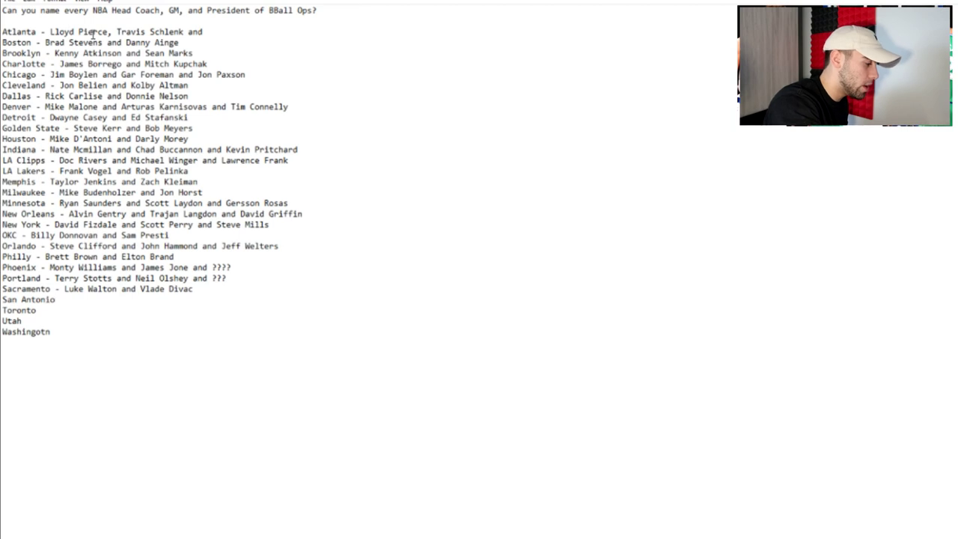
text(- )
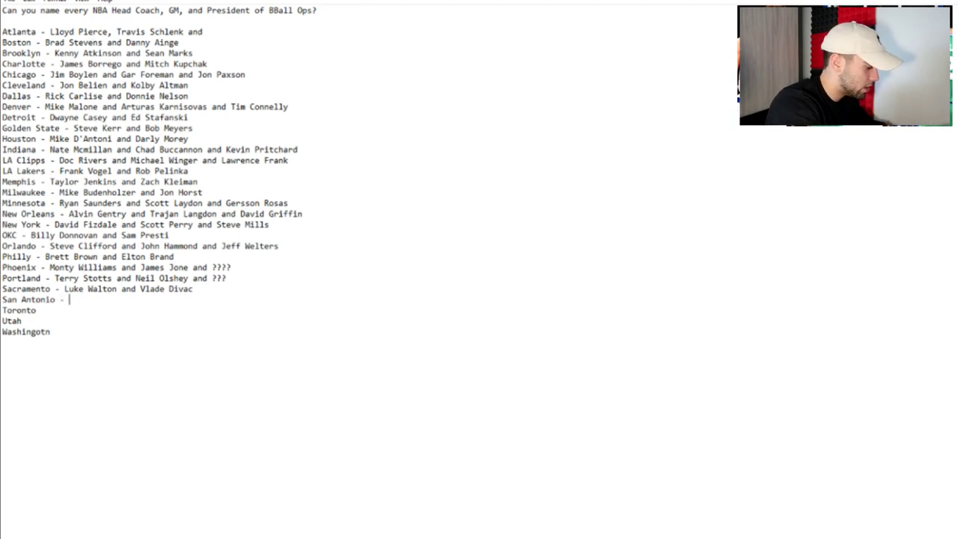
text(Greg Popp)
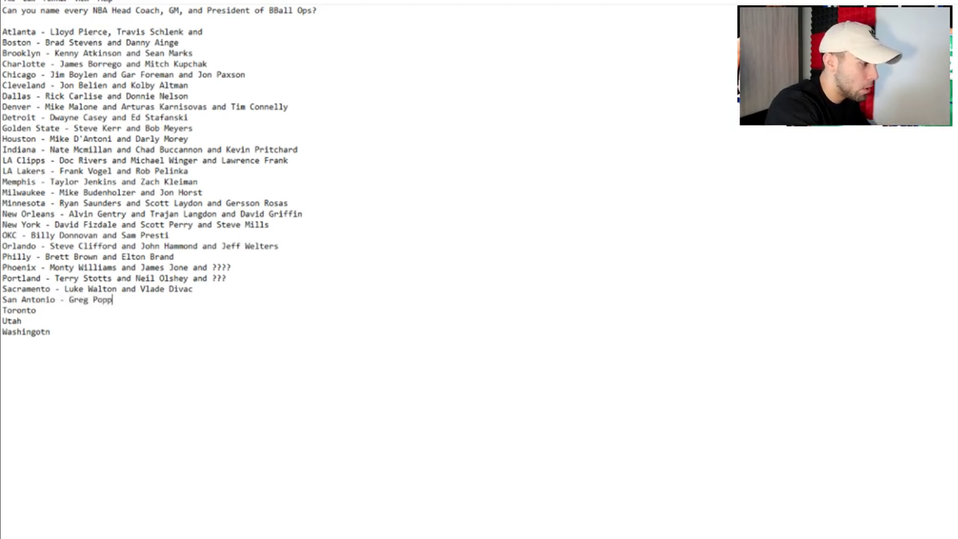
text(a)
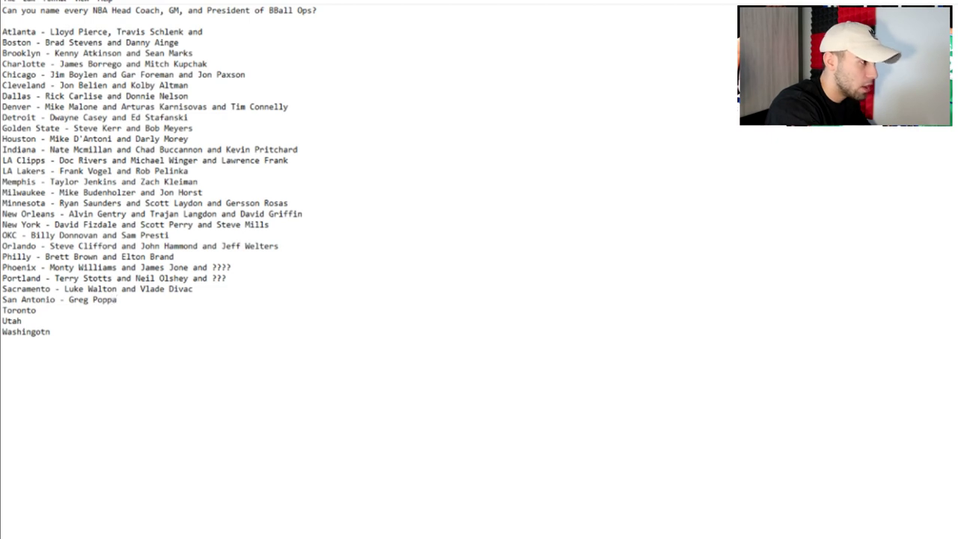
text(vich )
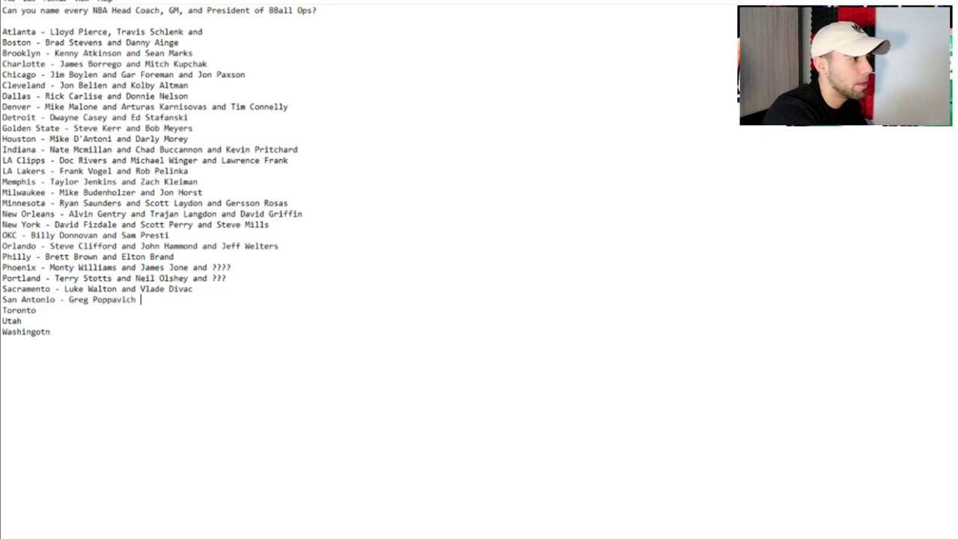
text(and )
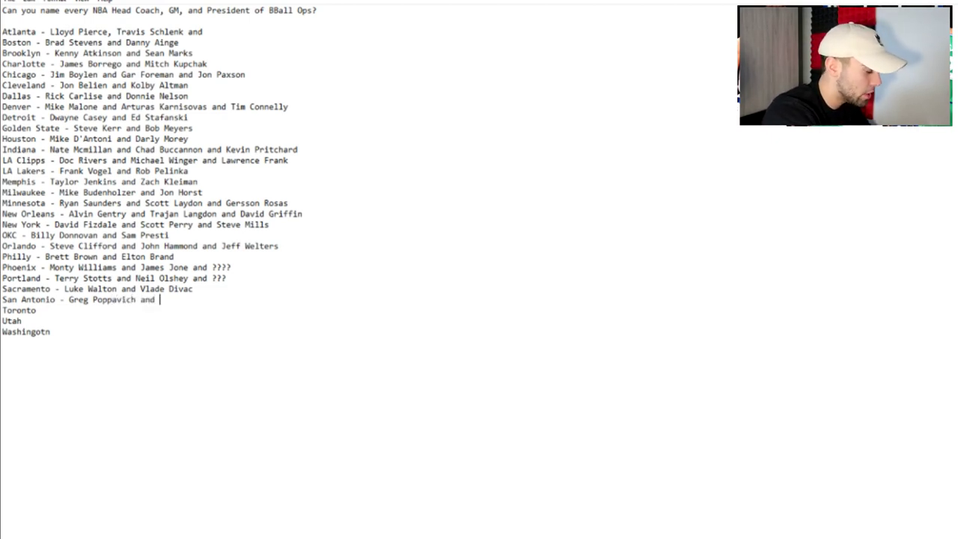
text(Brian Wri)
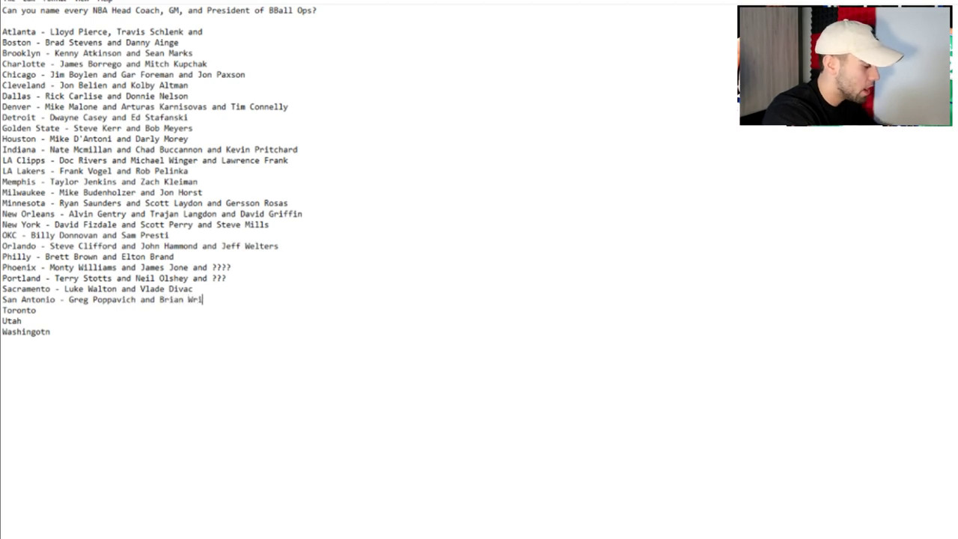
text(ght and R.C>)
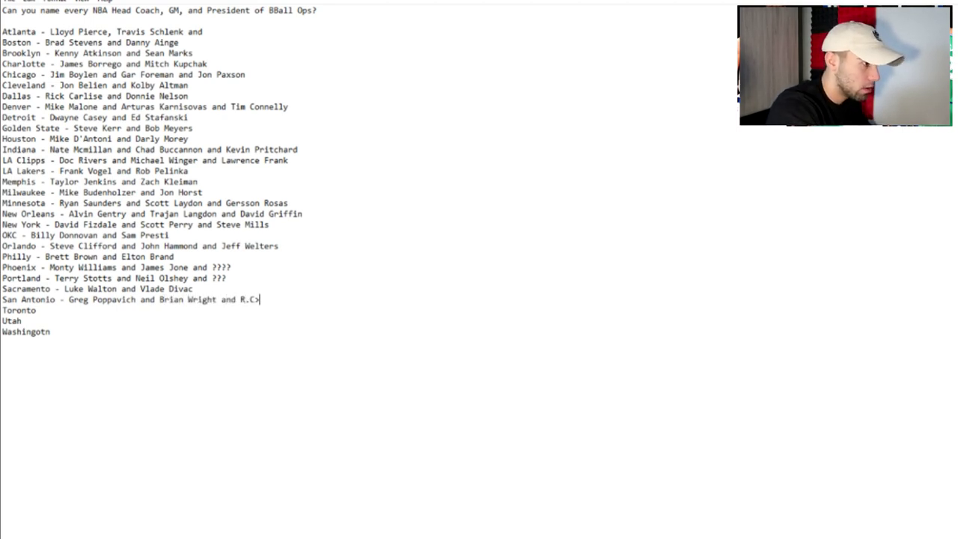
key(BackSpace)
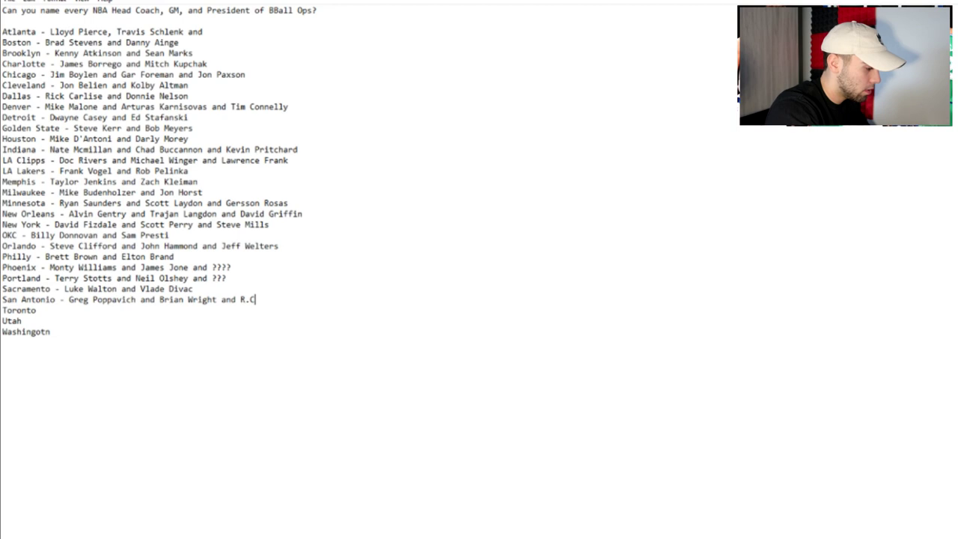
text(. Buford)
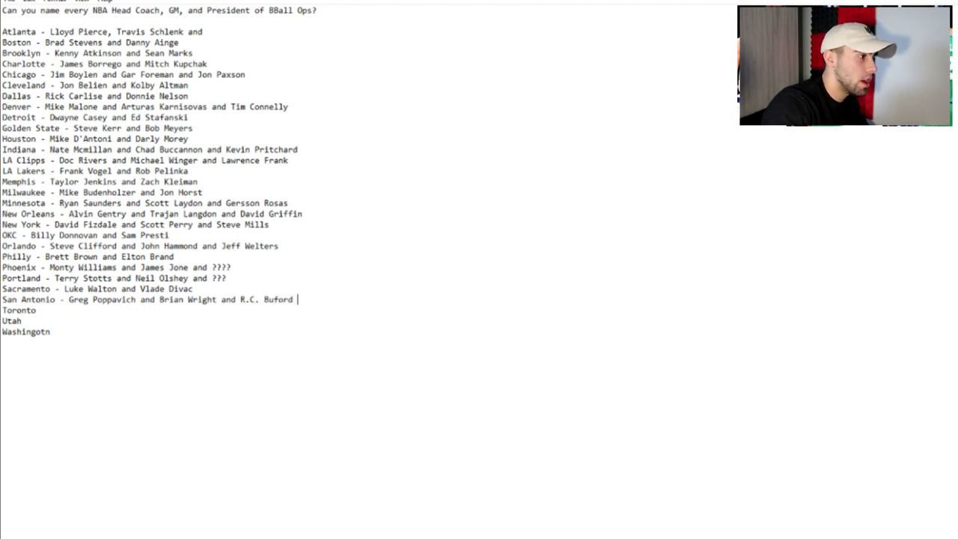
Fill in the Toronto line with "- Nick Nurse and Brian Webster and Masai Ujuri".
key(Down)
text(-)
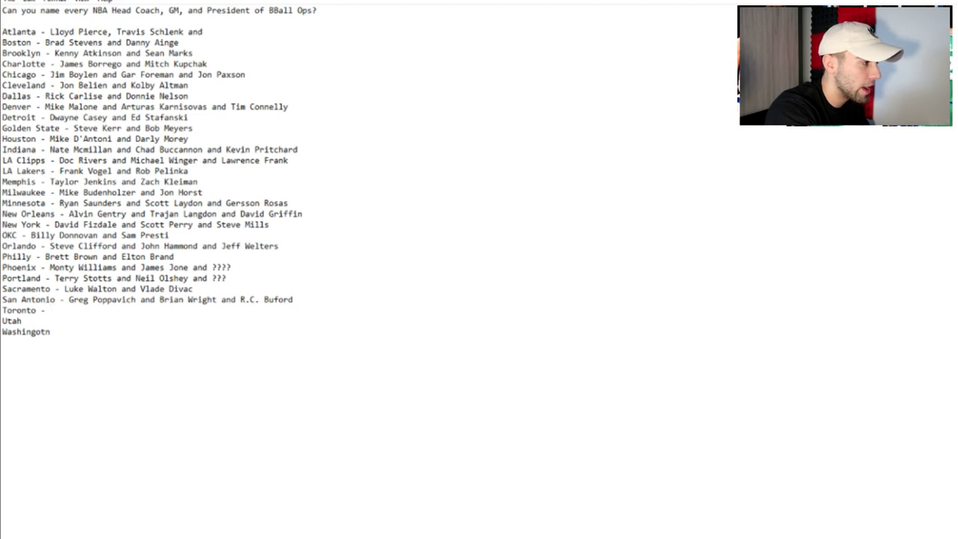
text(Nick N)
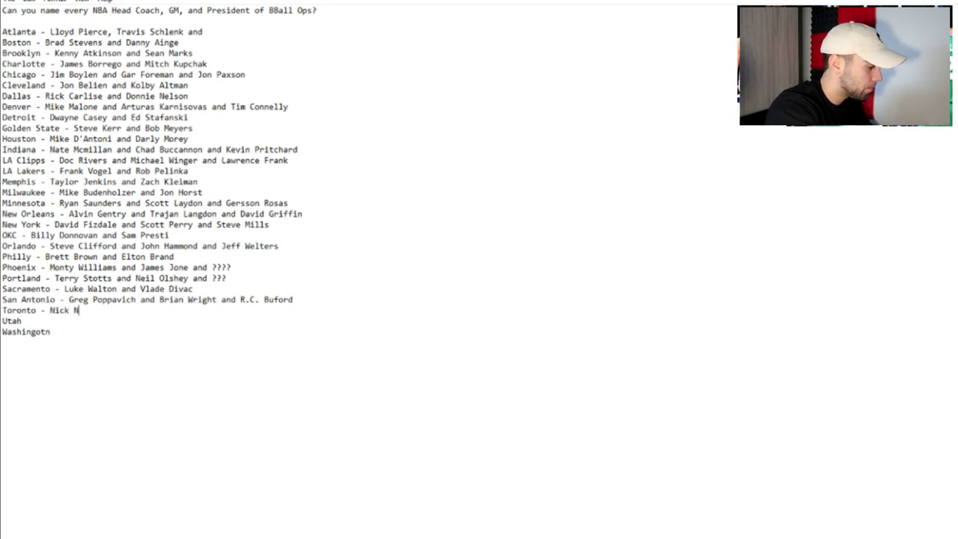
text(urse and)
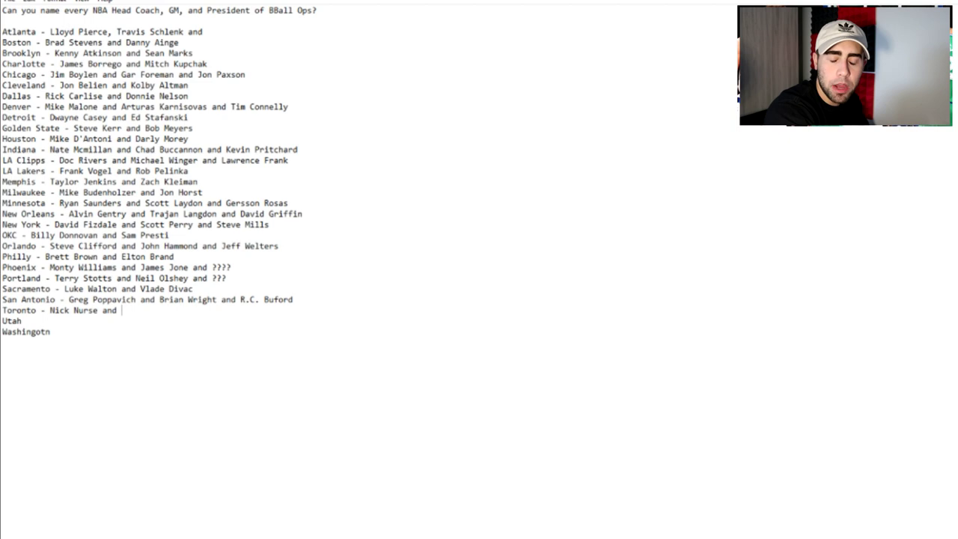
text(Z)
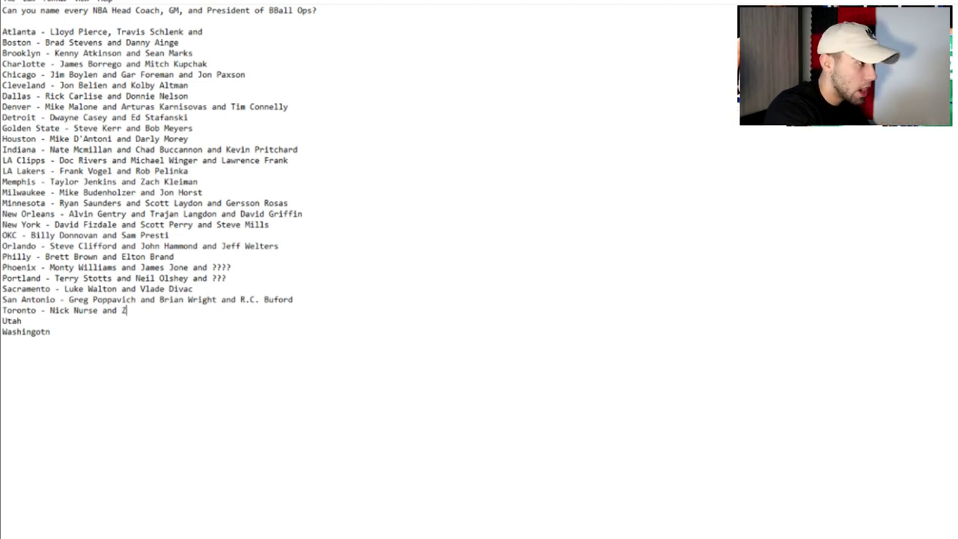
key(BackSpace)
text(Brian W)
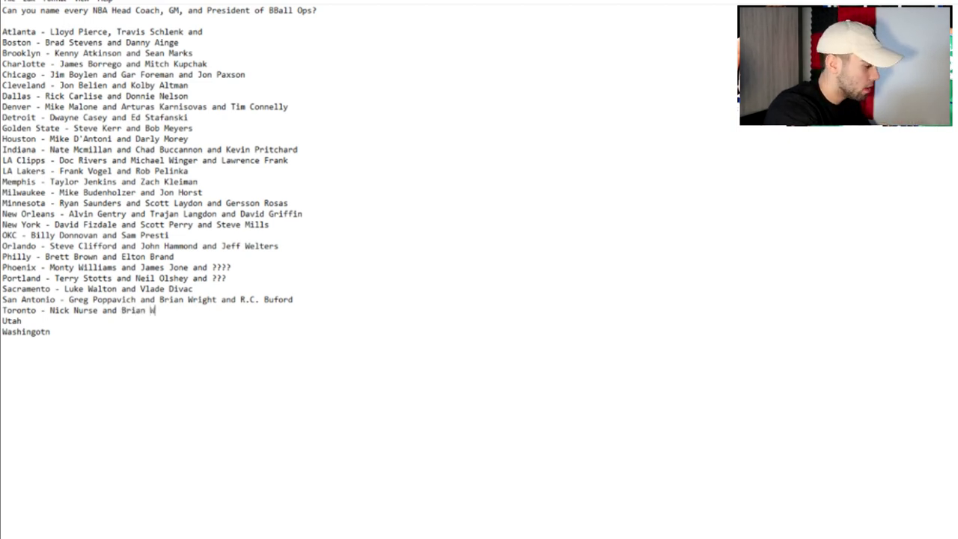
text(ebster and Ma)
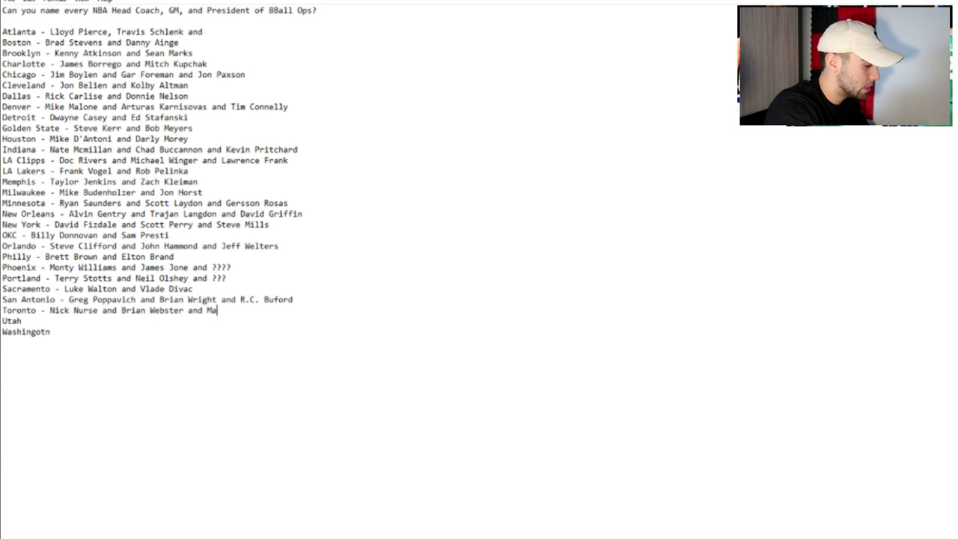
text(sai Ujuri)
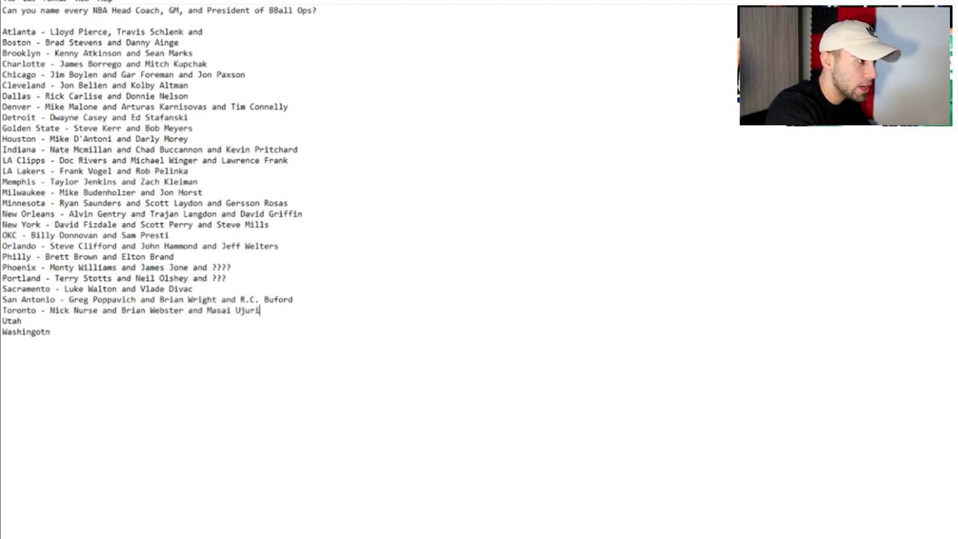
Fill in the Utah line with "- Quinn Snyder and Justin Zanik and", leaving the third name open.
key(Down)
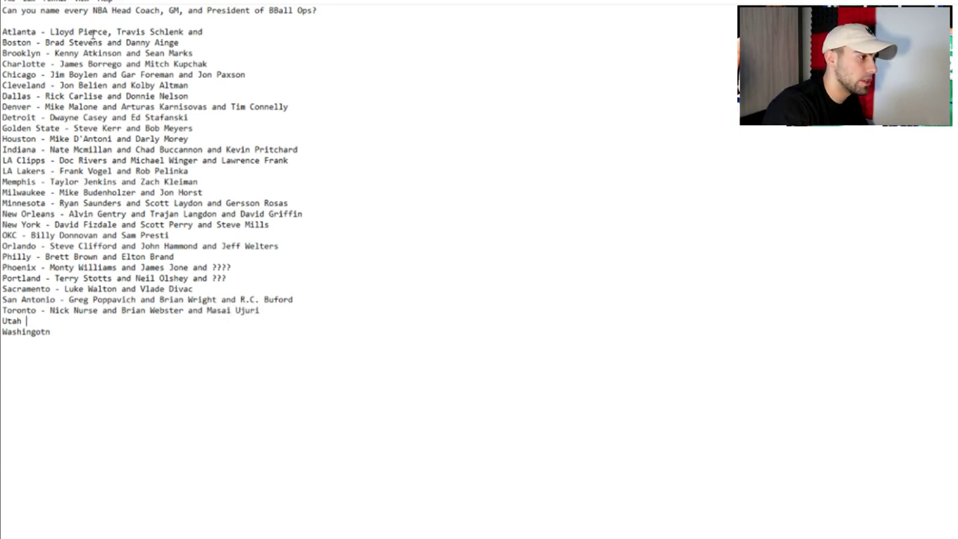
text(-)
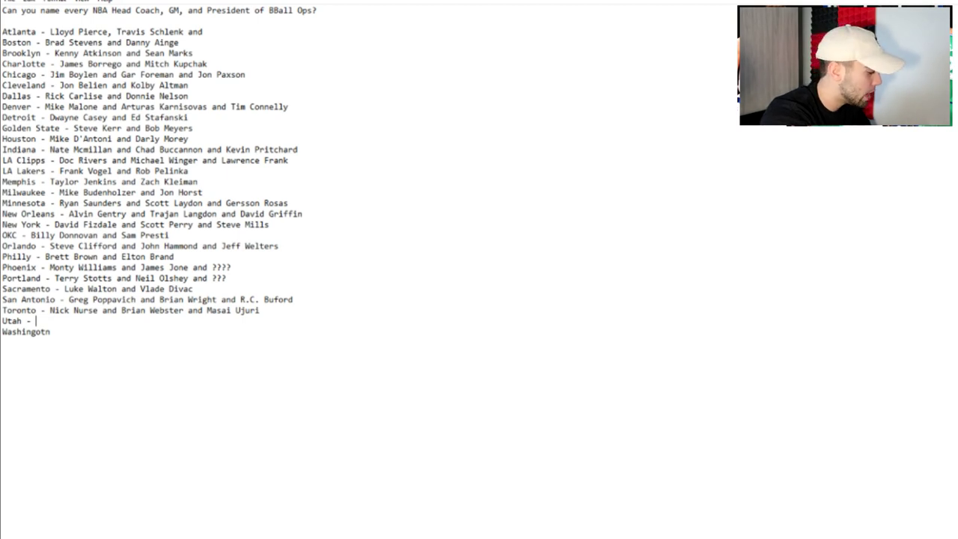
text(Quin)
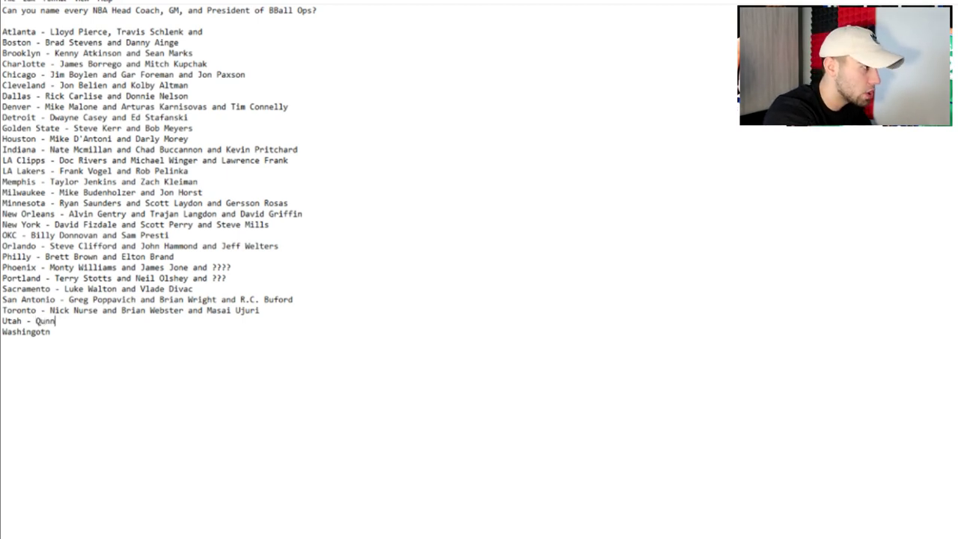
key(BackSpace)
key(BackSpace)
text(inn Snyd)
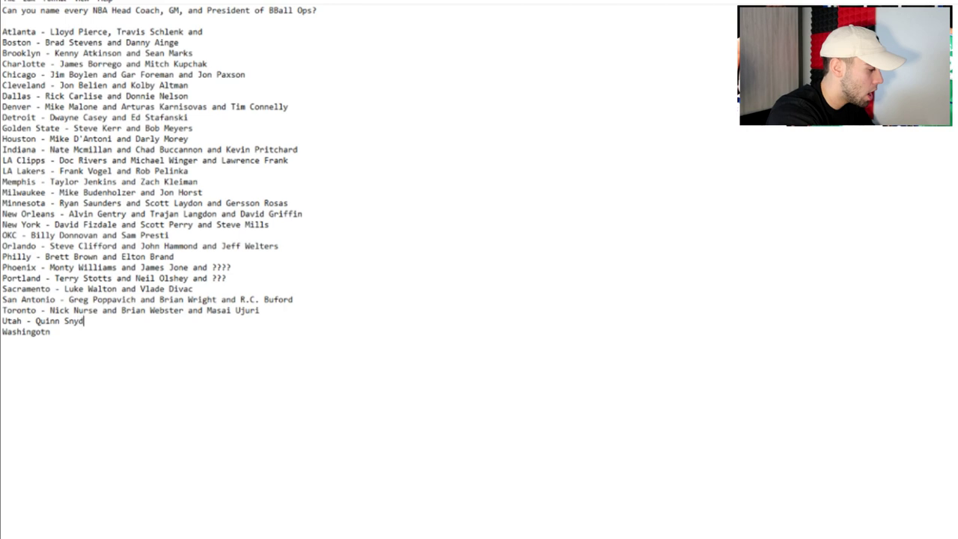
text(er and Justin )
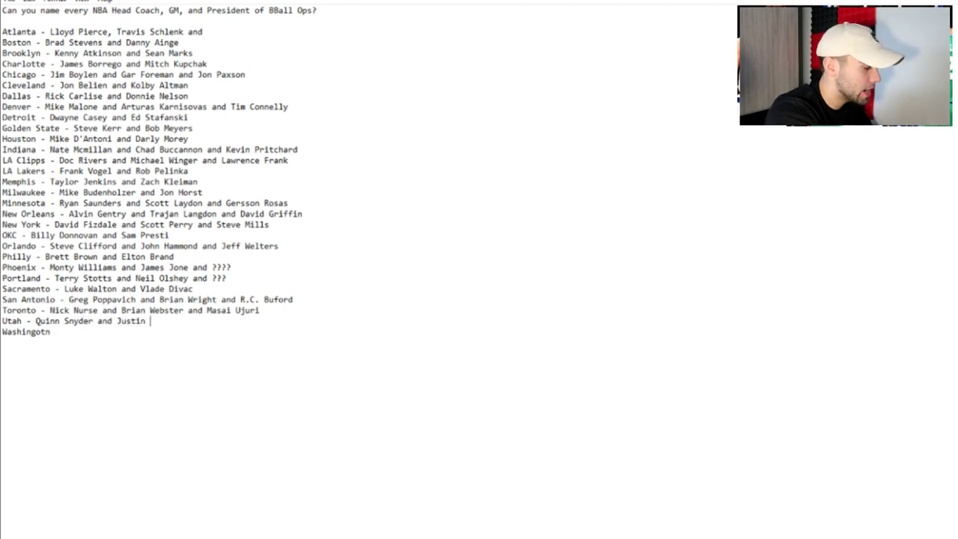
text(Zanik and)
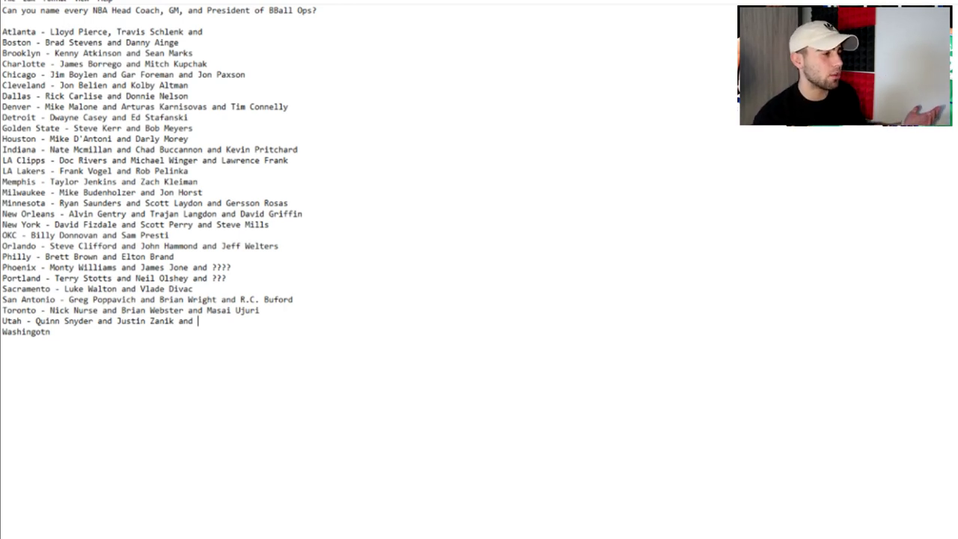
Correct the spelling of "Washington" and fill in its line with "- Scott Brooks and Tommy Shepard".
key(Down)
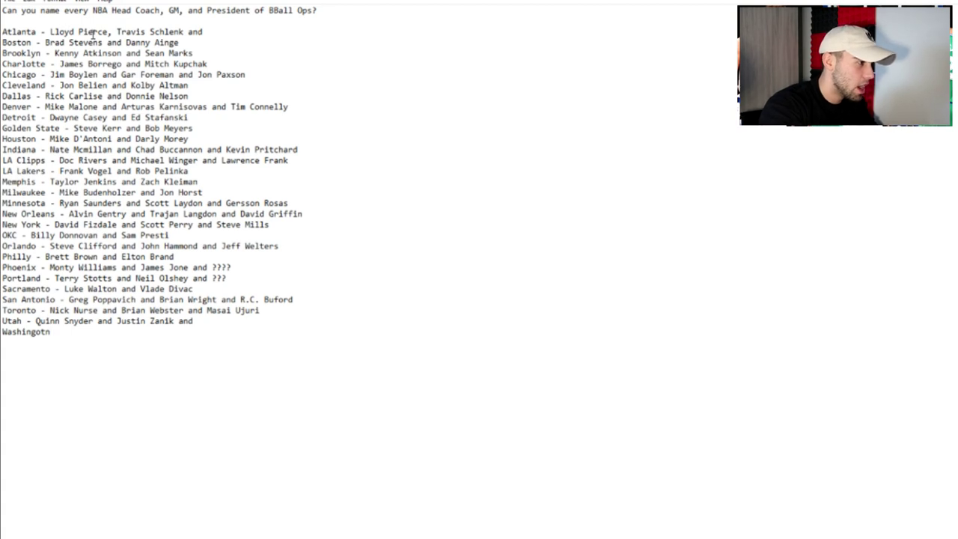
key(BackSpace)
key(BackSpace)
key(BackSpace)
text(ton )
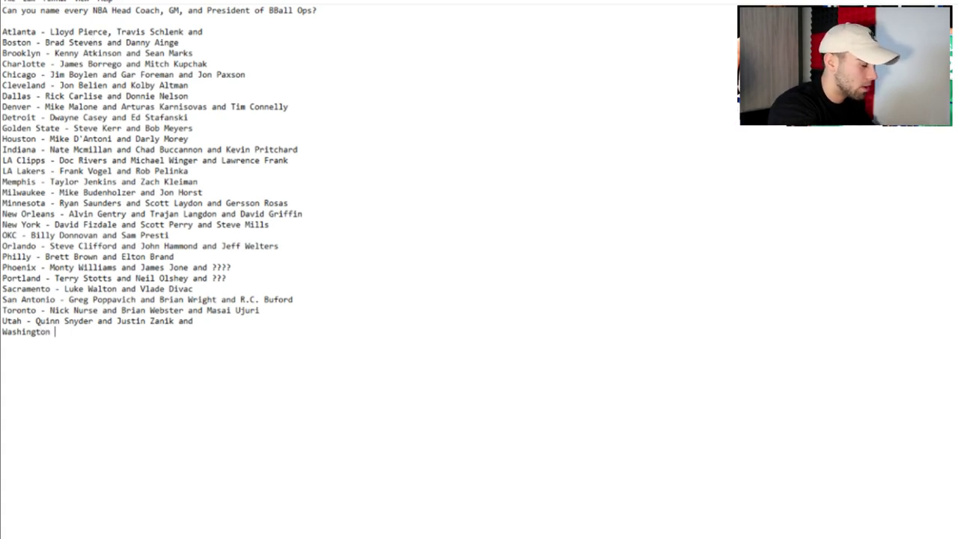
text(- )
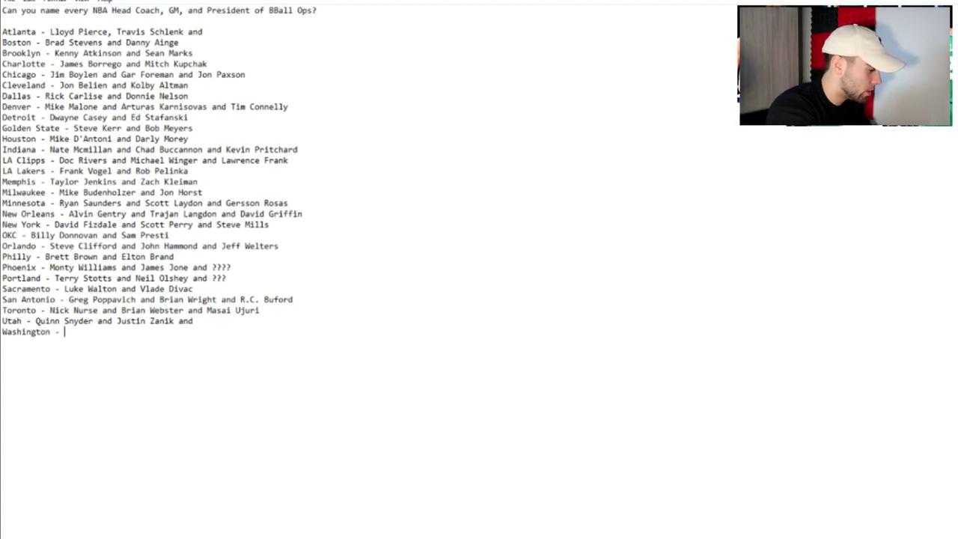
text(Scott Bro)
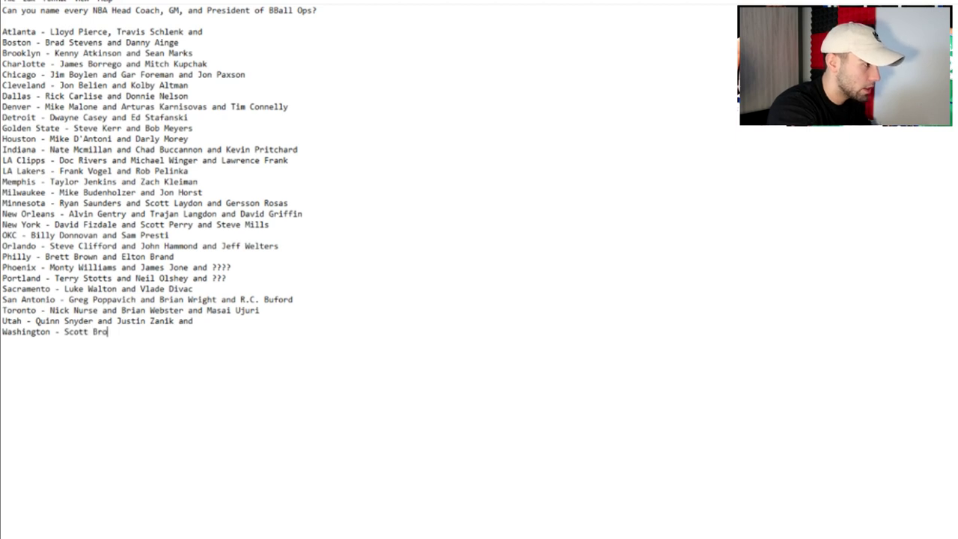
text(oks and Tommy Sh)
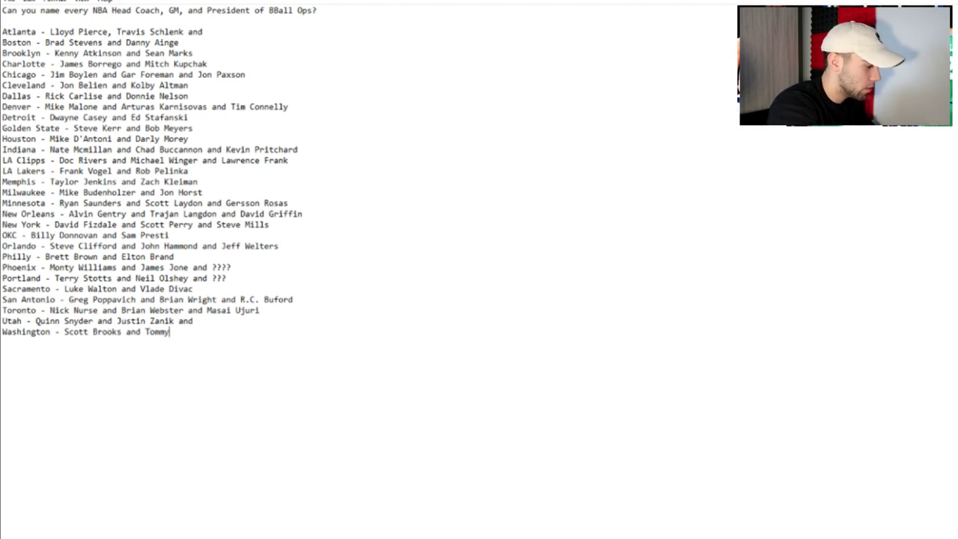
text(p)
text(pard)
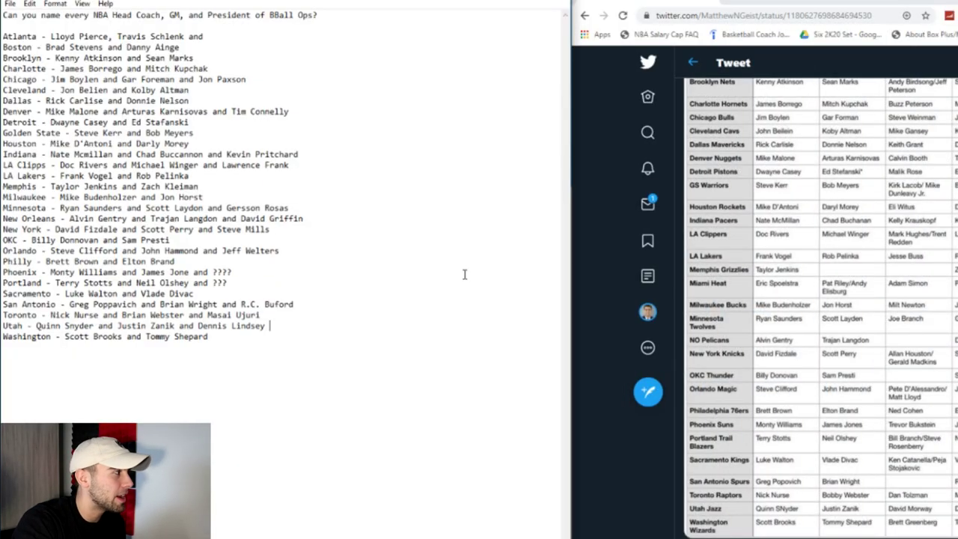
Enlarge the staff table image in the tweet, and change the third name on the Orlando line of the text list to "Jeff Welman".
click(780, 239)
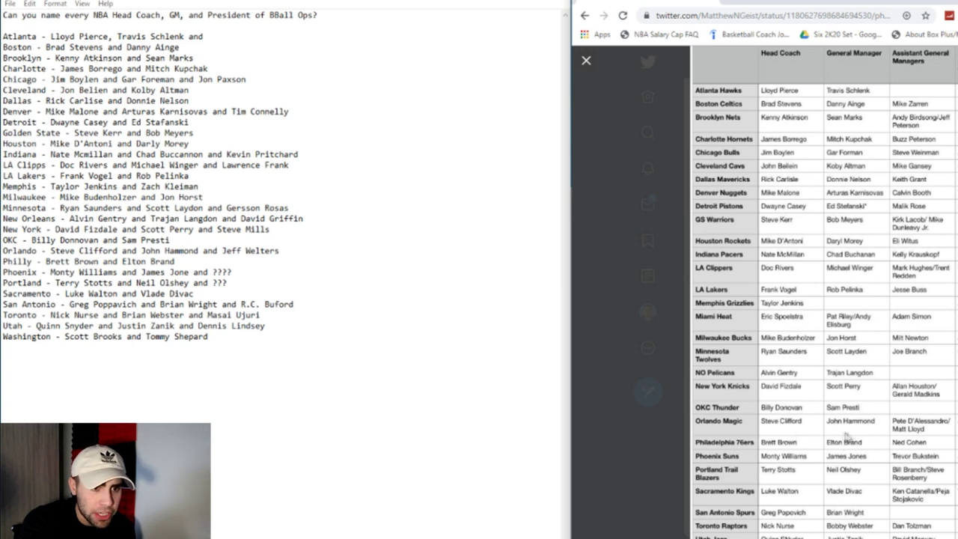
click(279, 250)
key(BackSpace)
key(BackSpace)
key(BackSpace)
key(BackSpace)
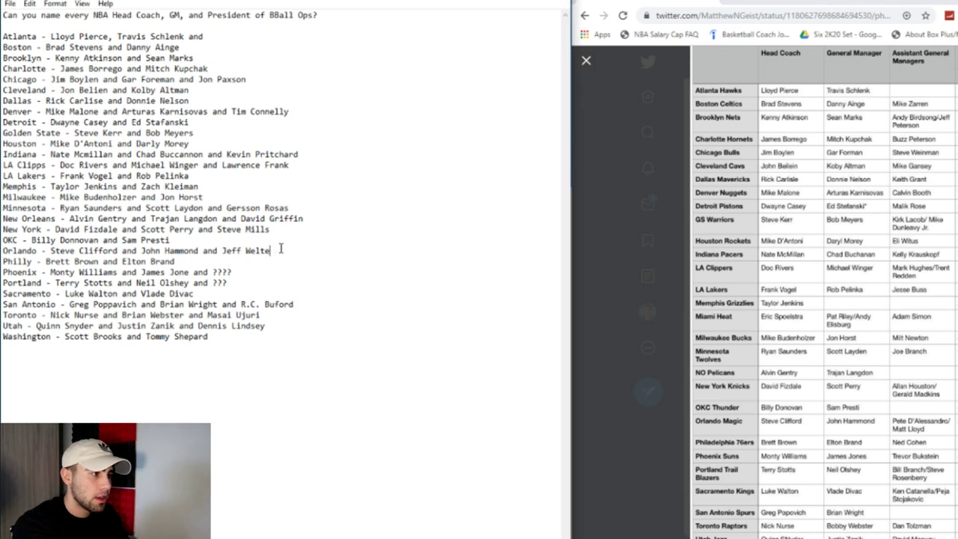
text(man)
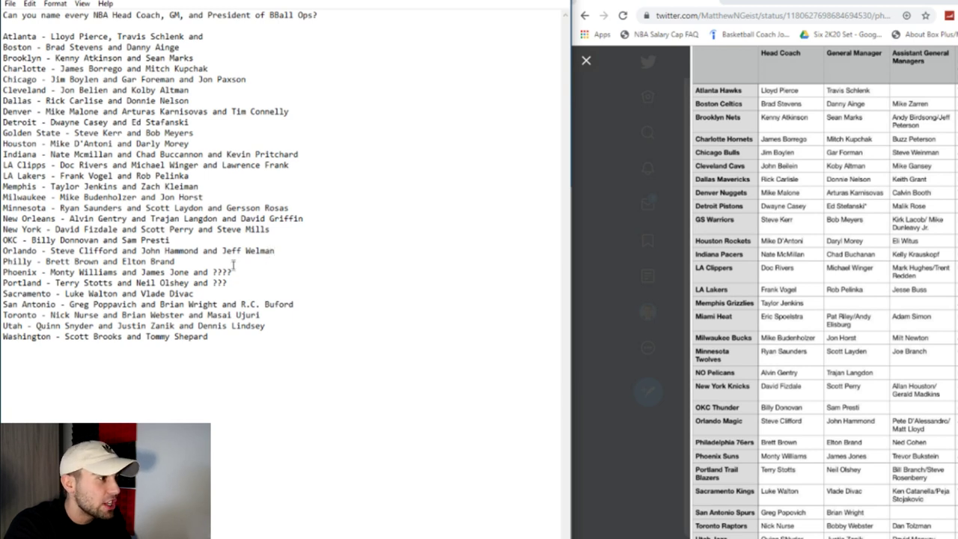
drag(232, 272, 204, 271)
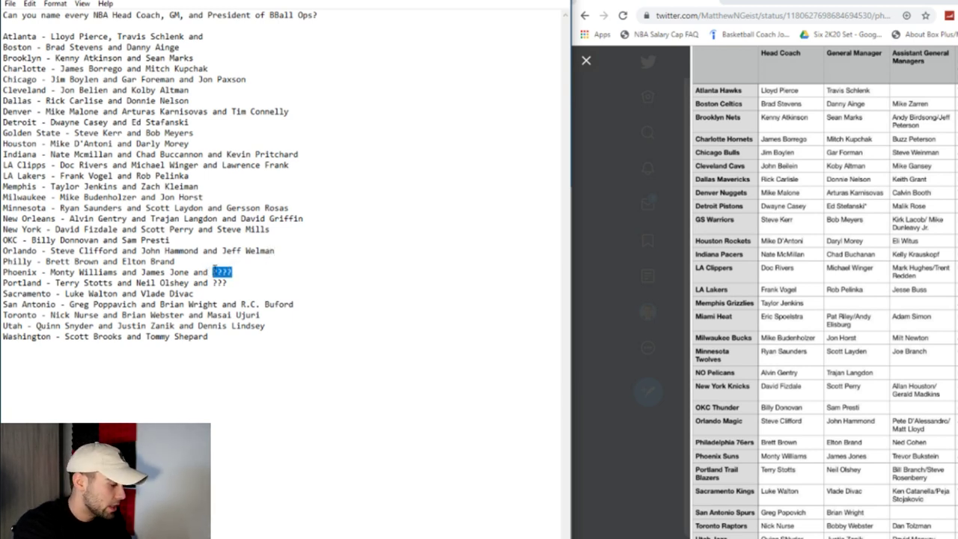
text(d Jeff Bower)
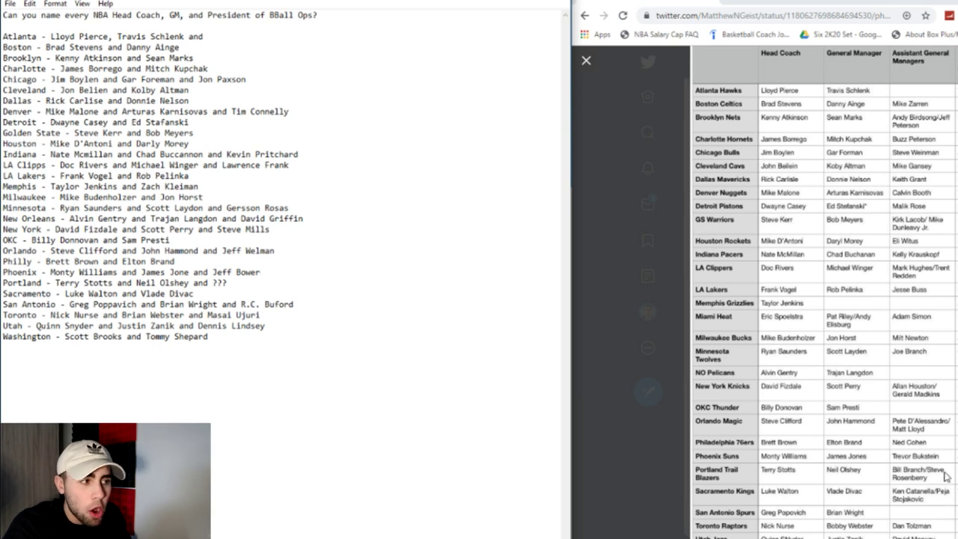
drag(227, 283, 193, 285)
key(BackSpace)
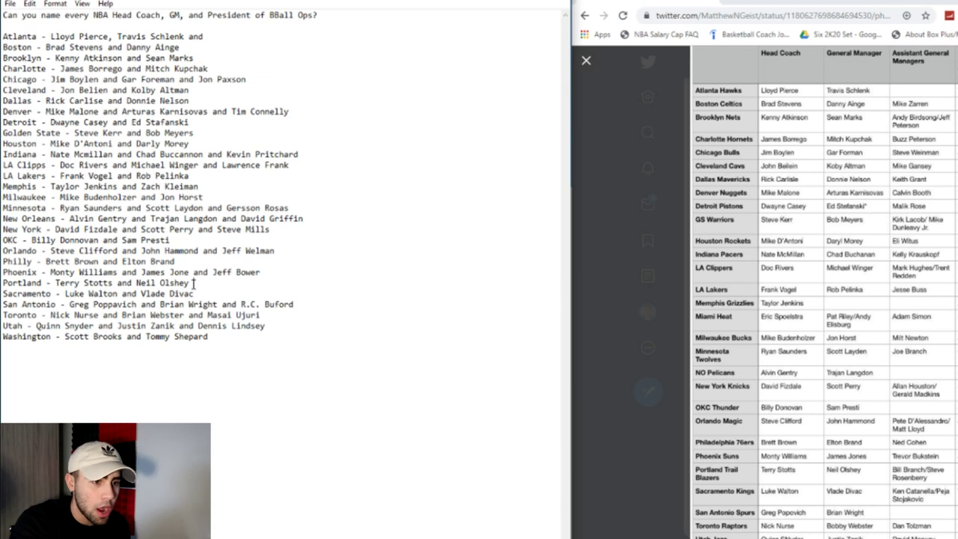